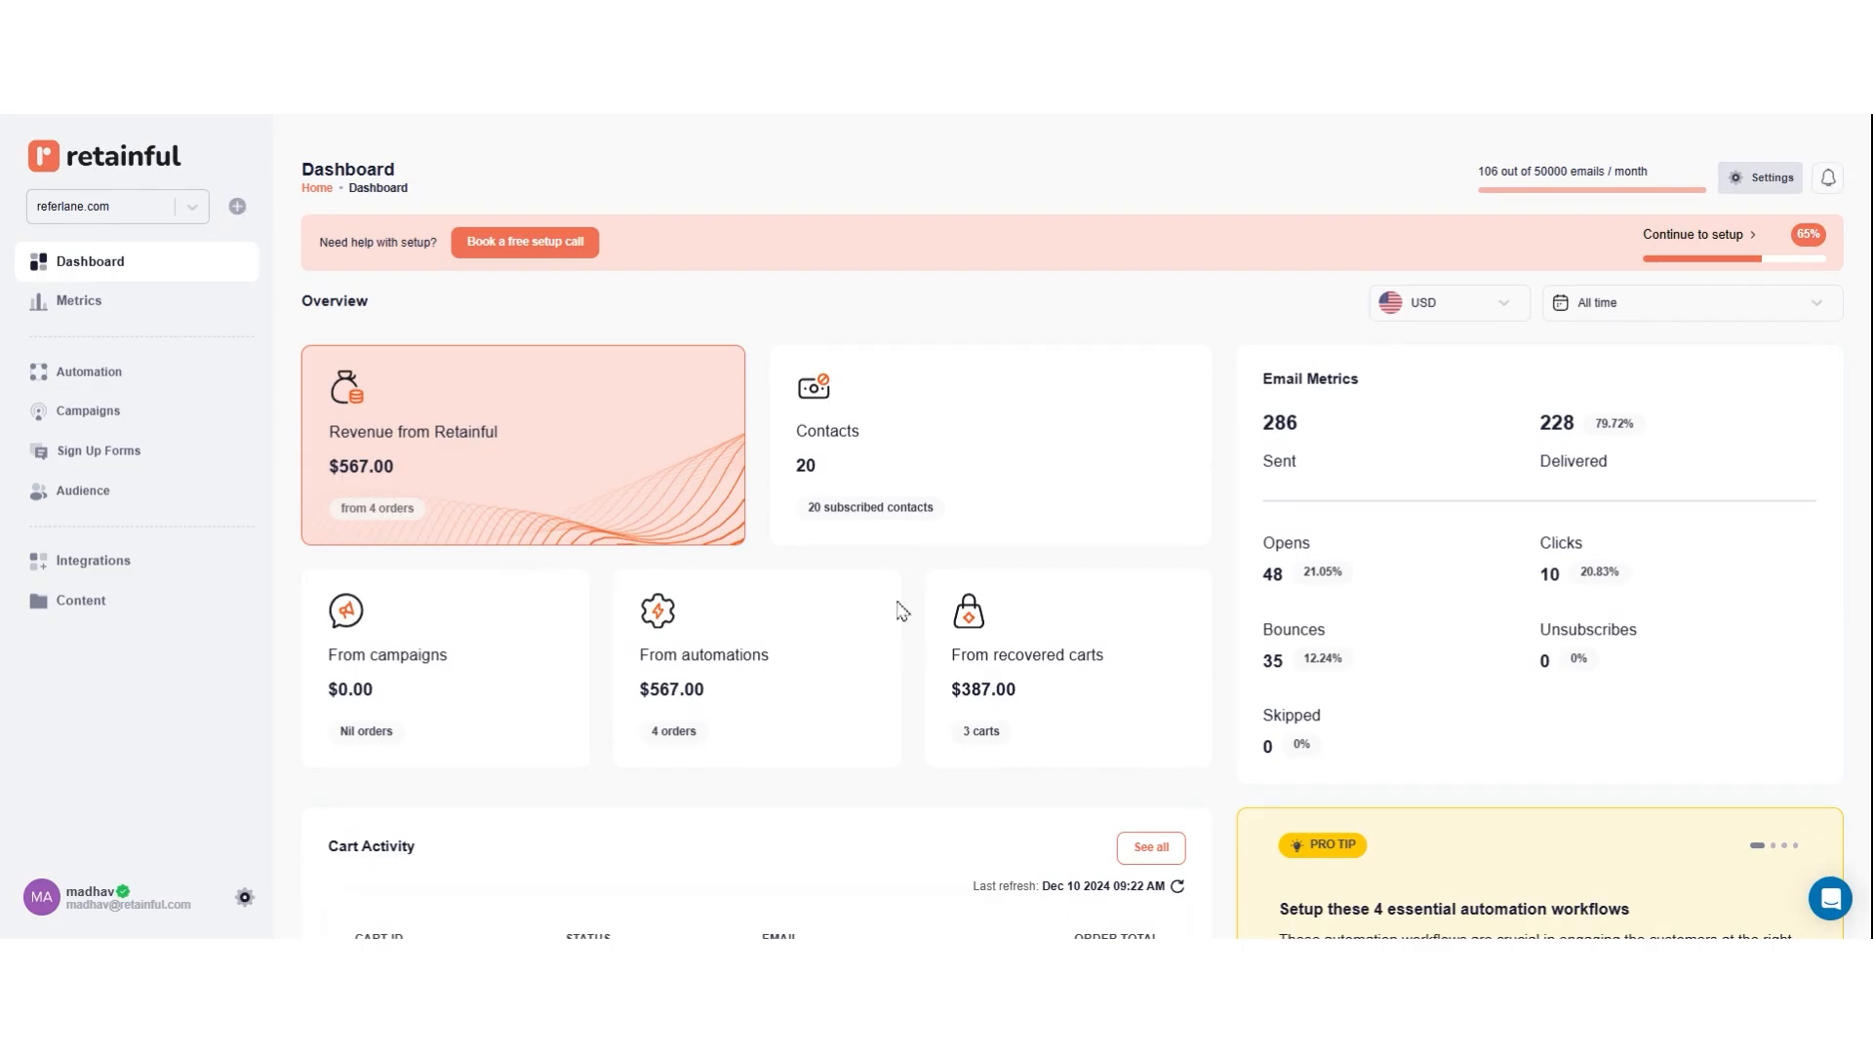
Step: Create a new automation workflow from the First Purchase Welcome Email template
click(183, 380)
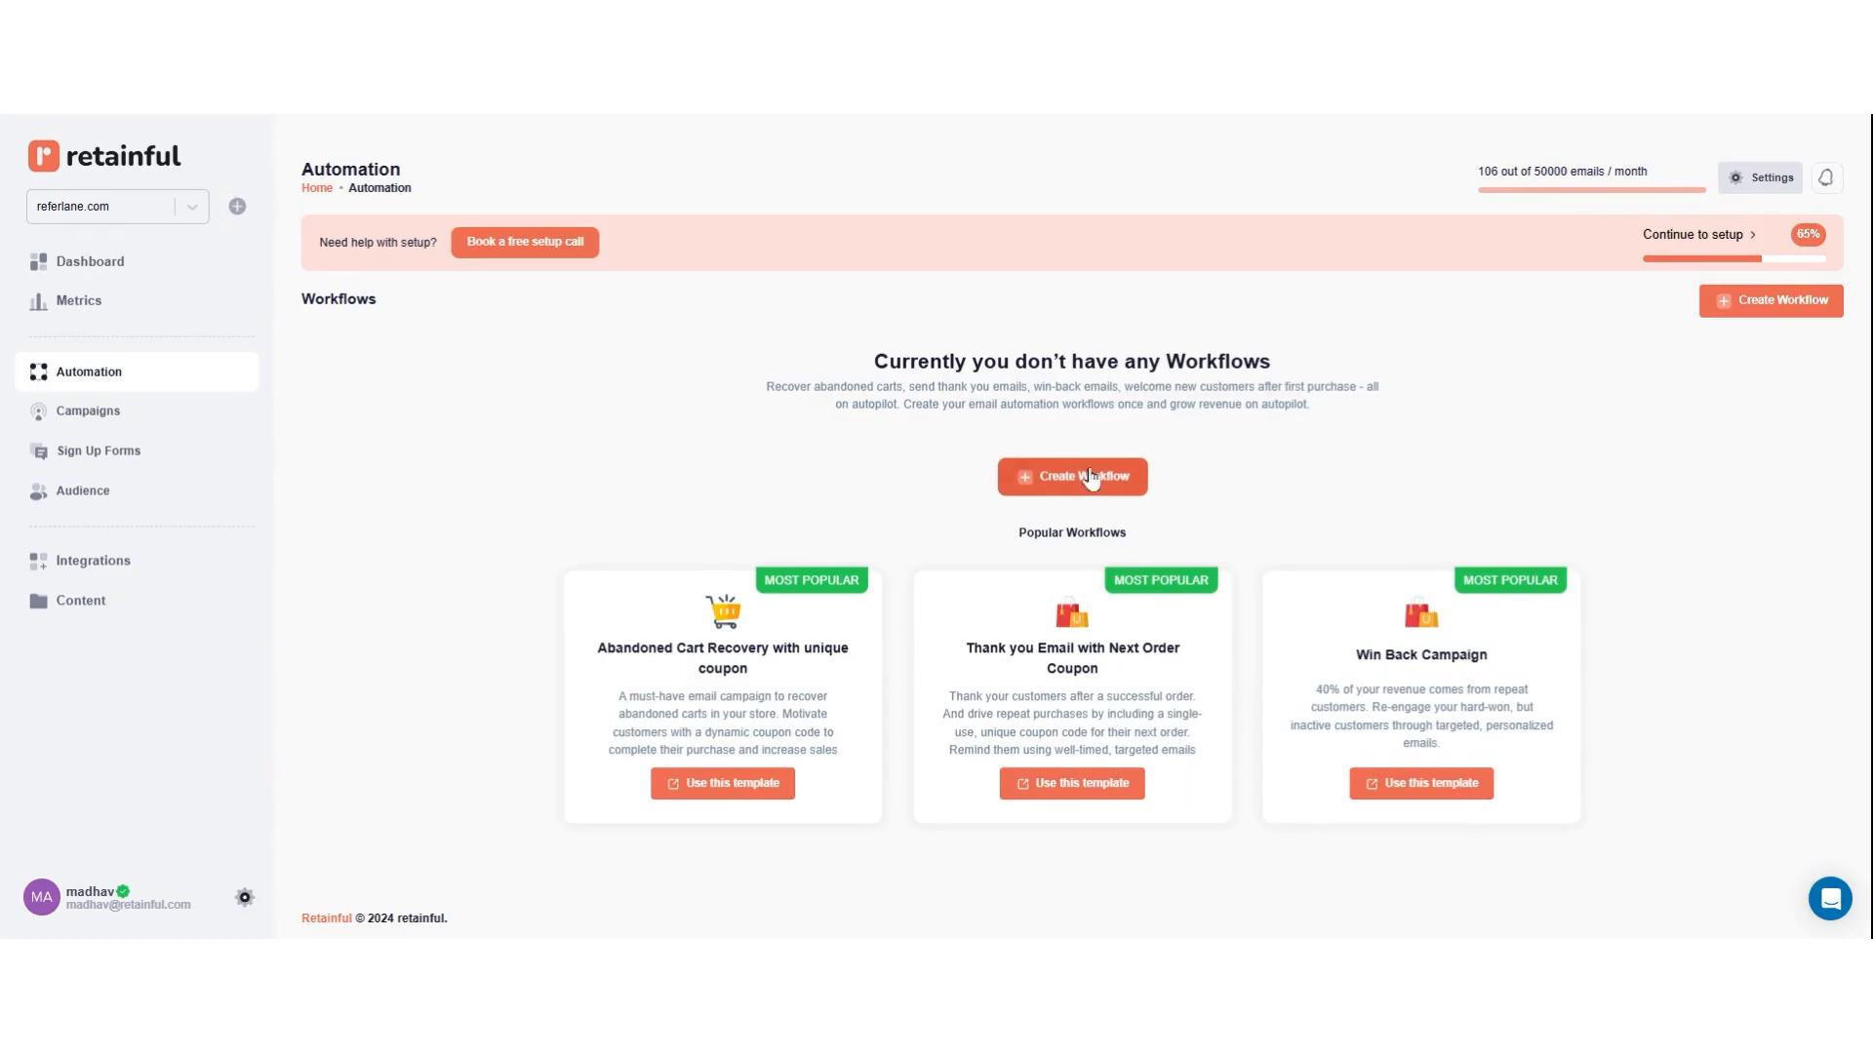
click(1771, 301)
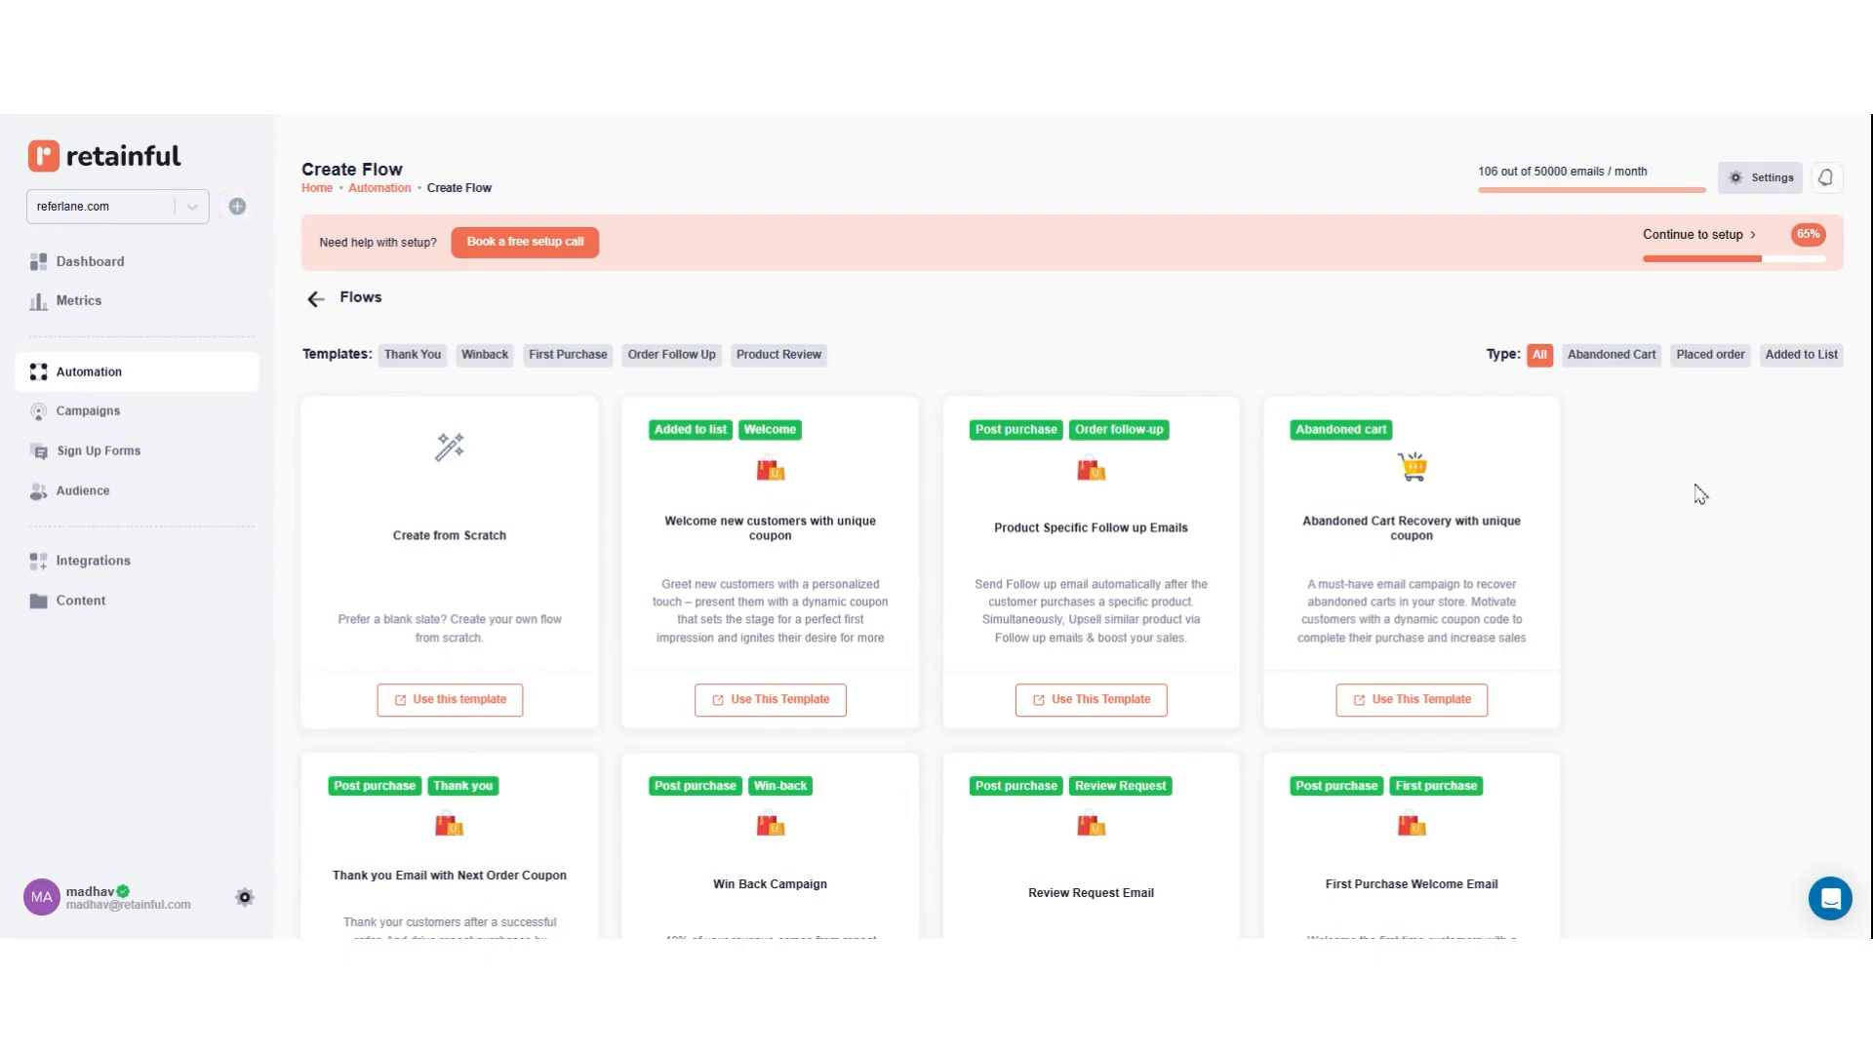
scroll(1700, 494, down, 2)
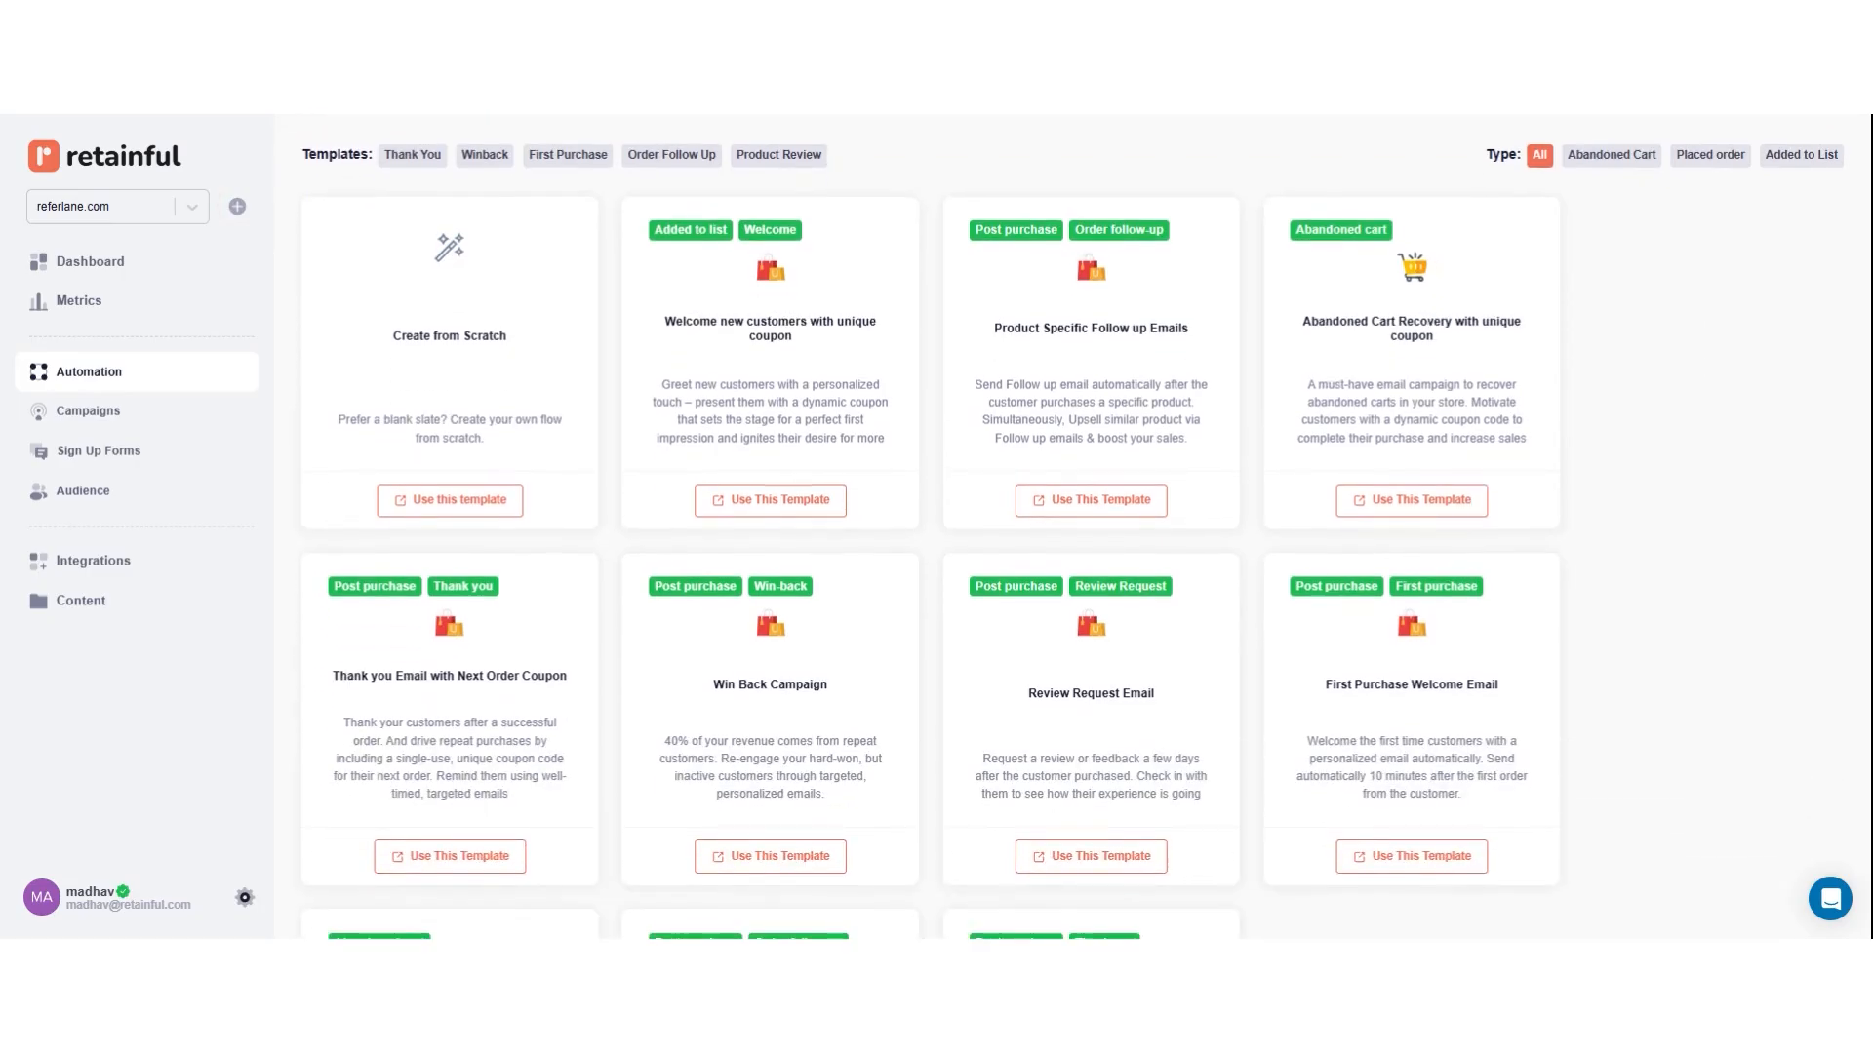
scroll(1639, 509, down, 2)
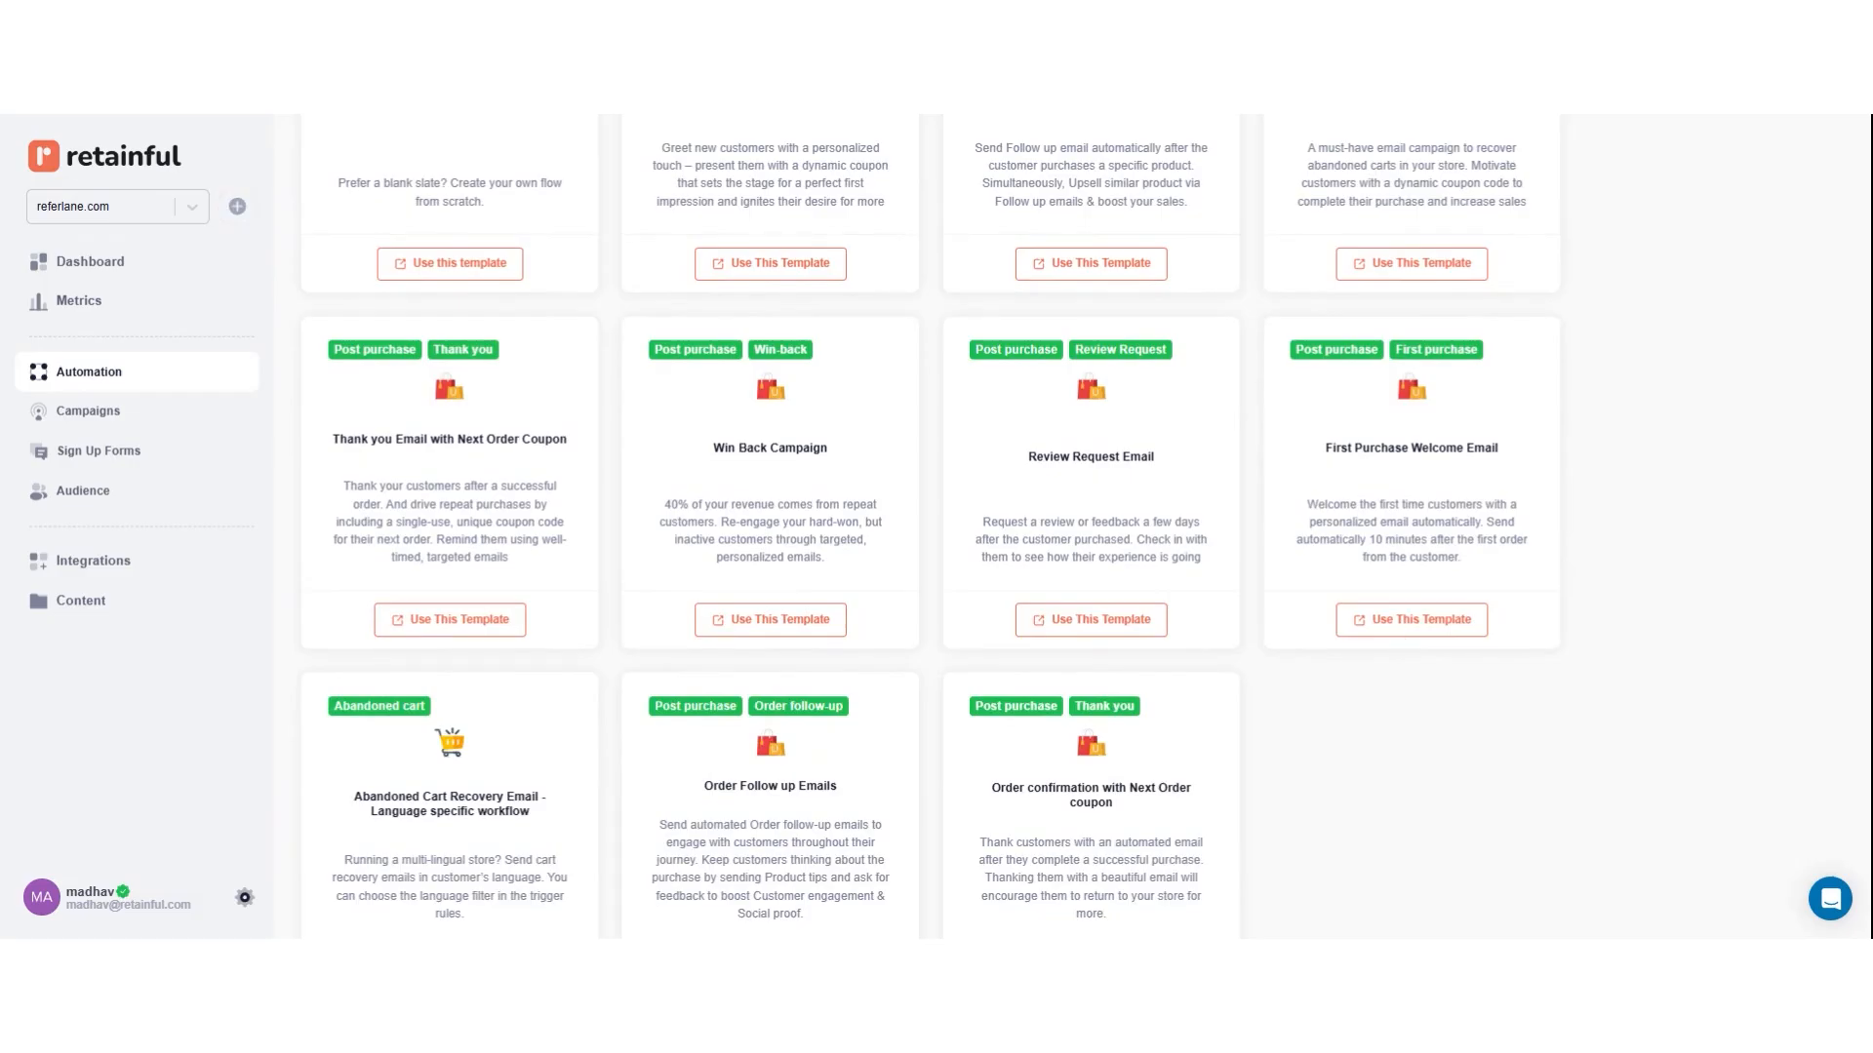
click(1405, 634)
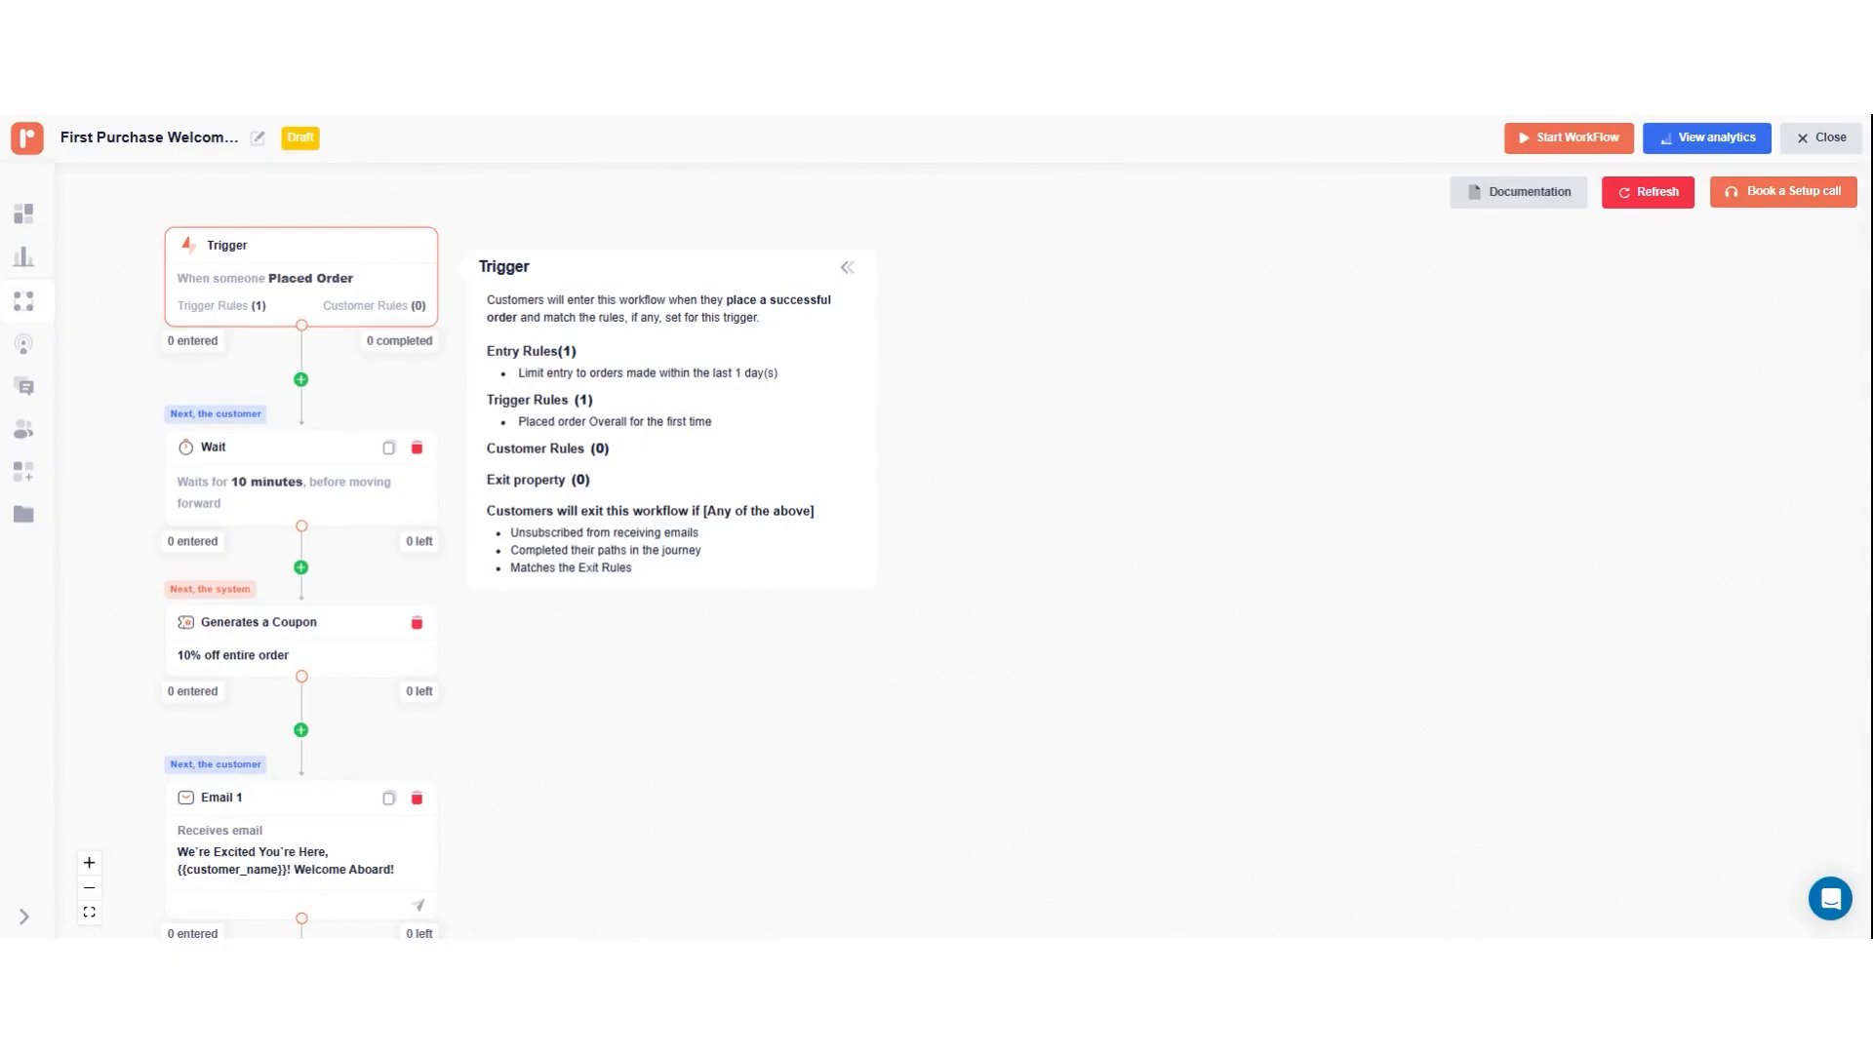
Step: Limit the Placed Order trigger's entry to orders made within the last 10 days and save the setting
click(376, 274)
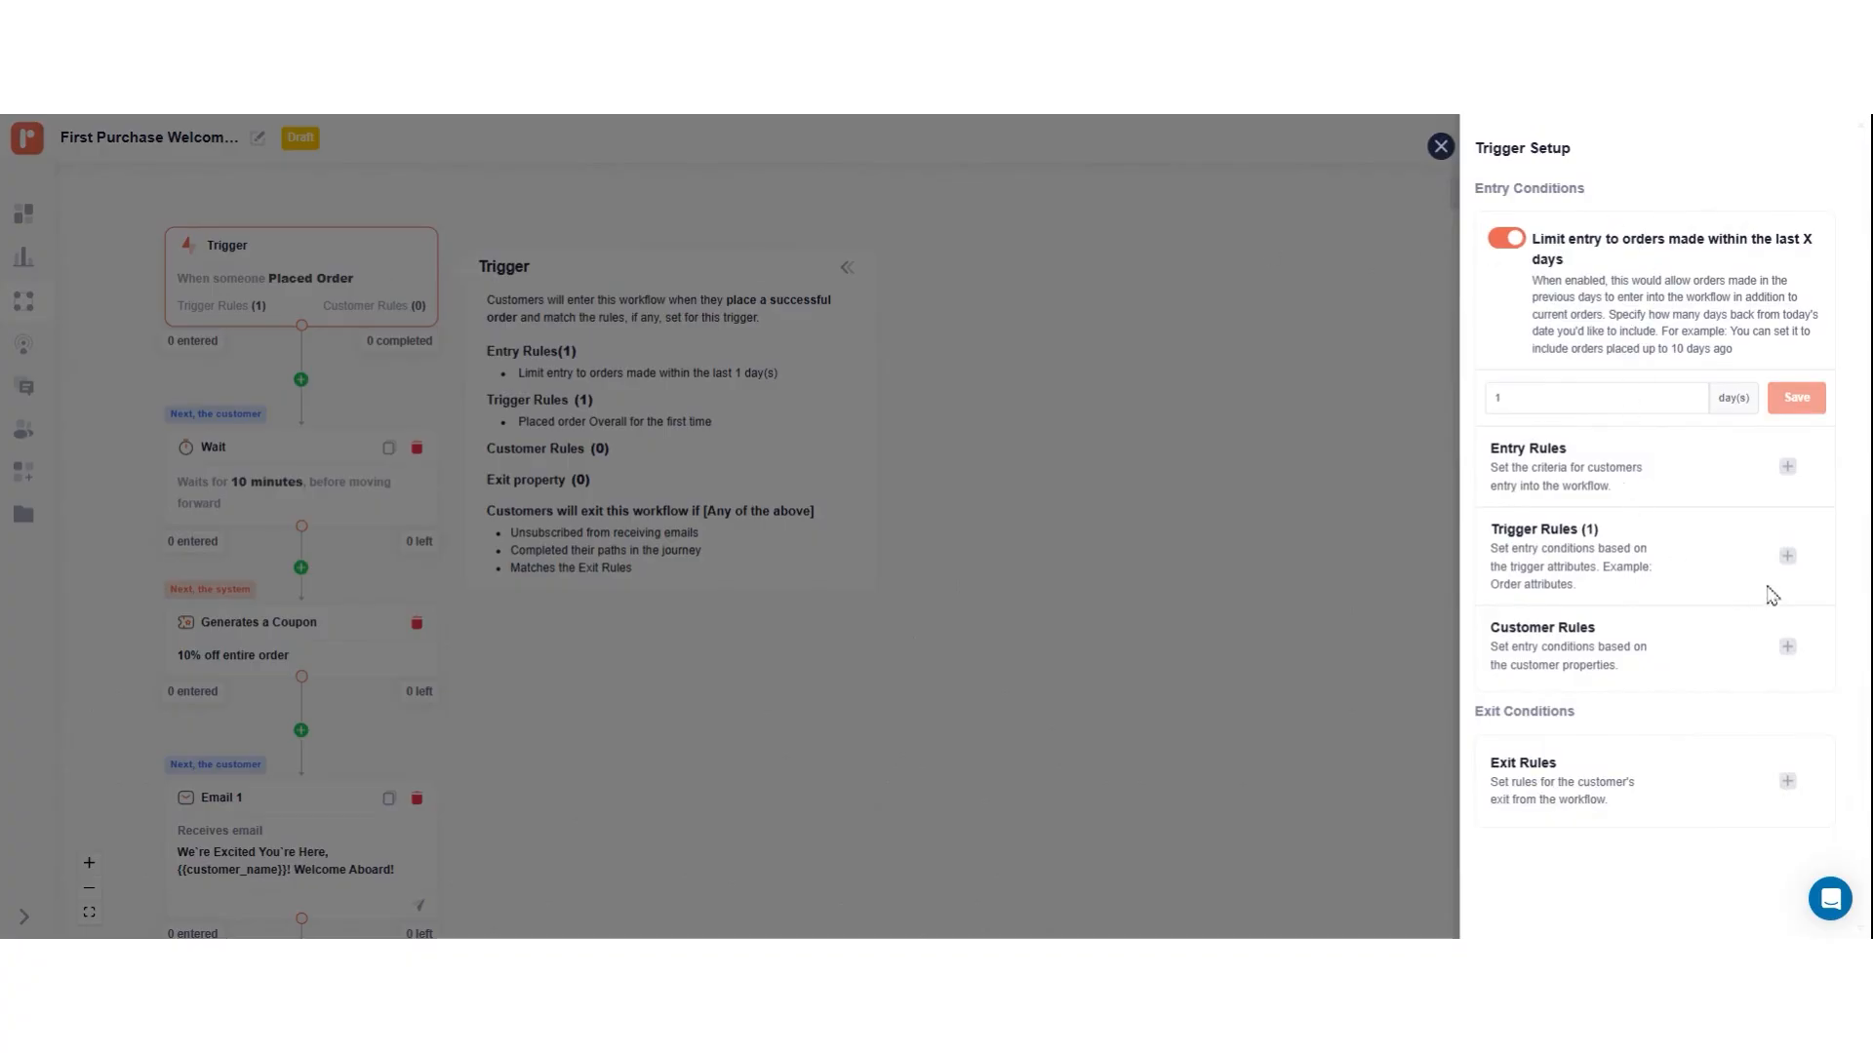
click(1791, 559)
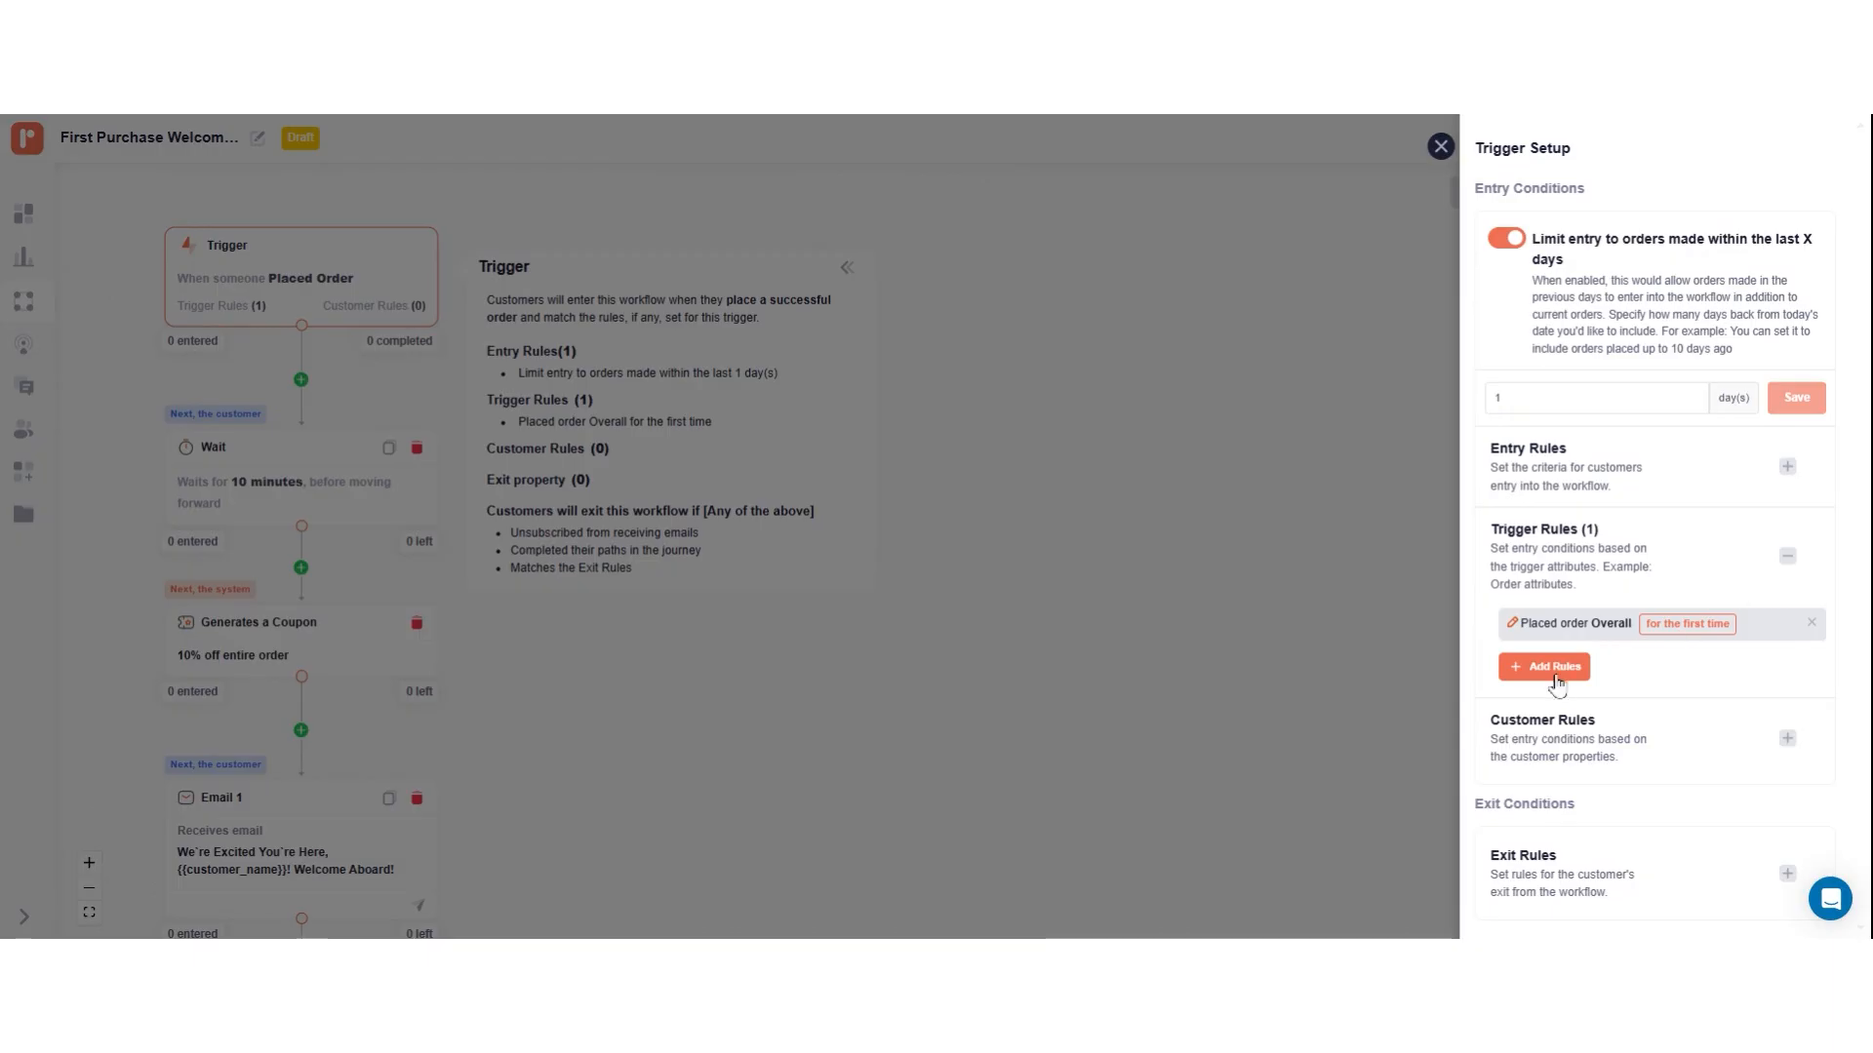
click(1786, 564)
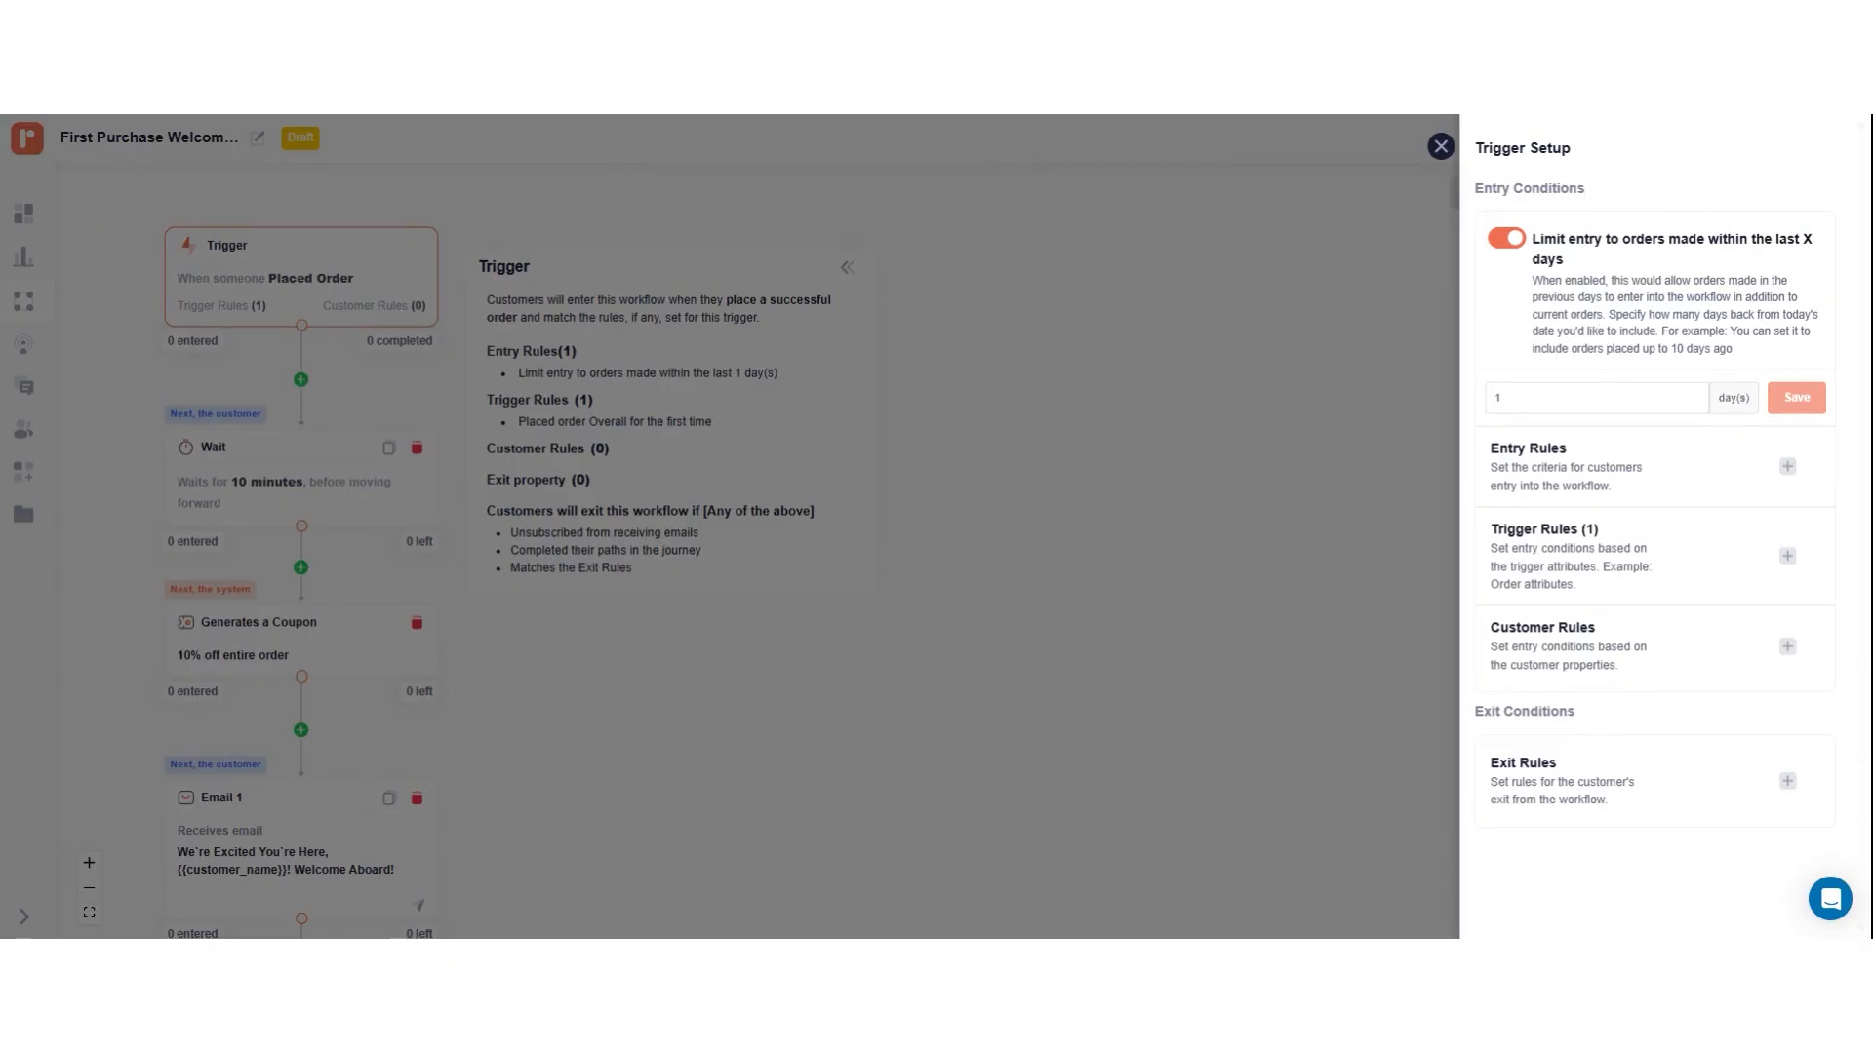
click(1534, 395)
text(0)
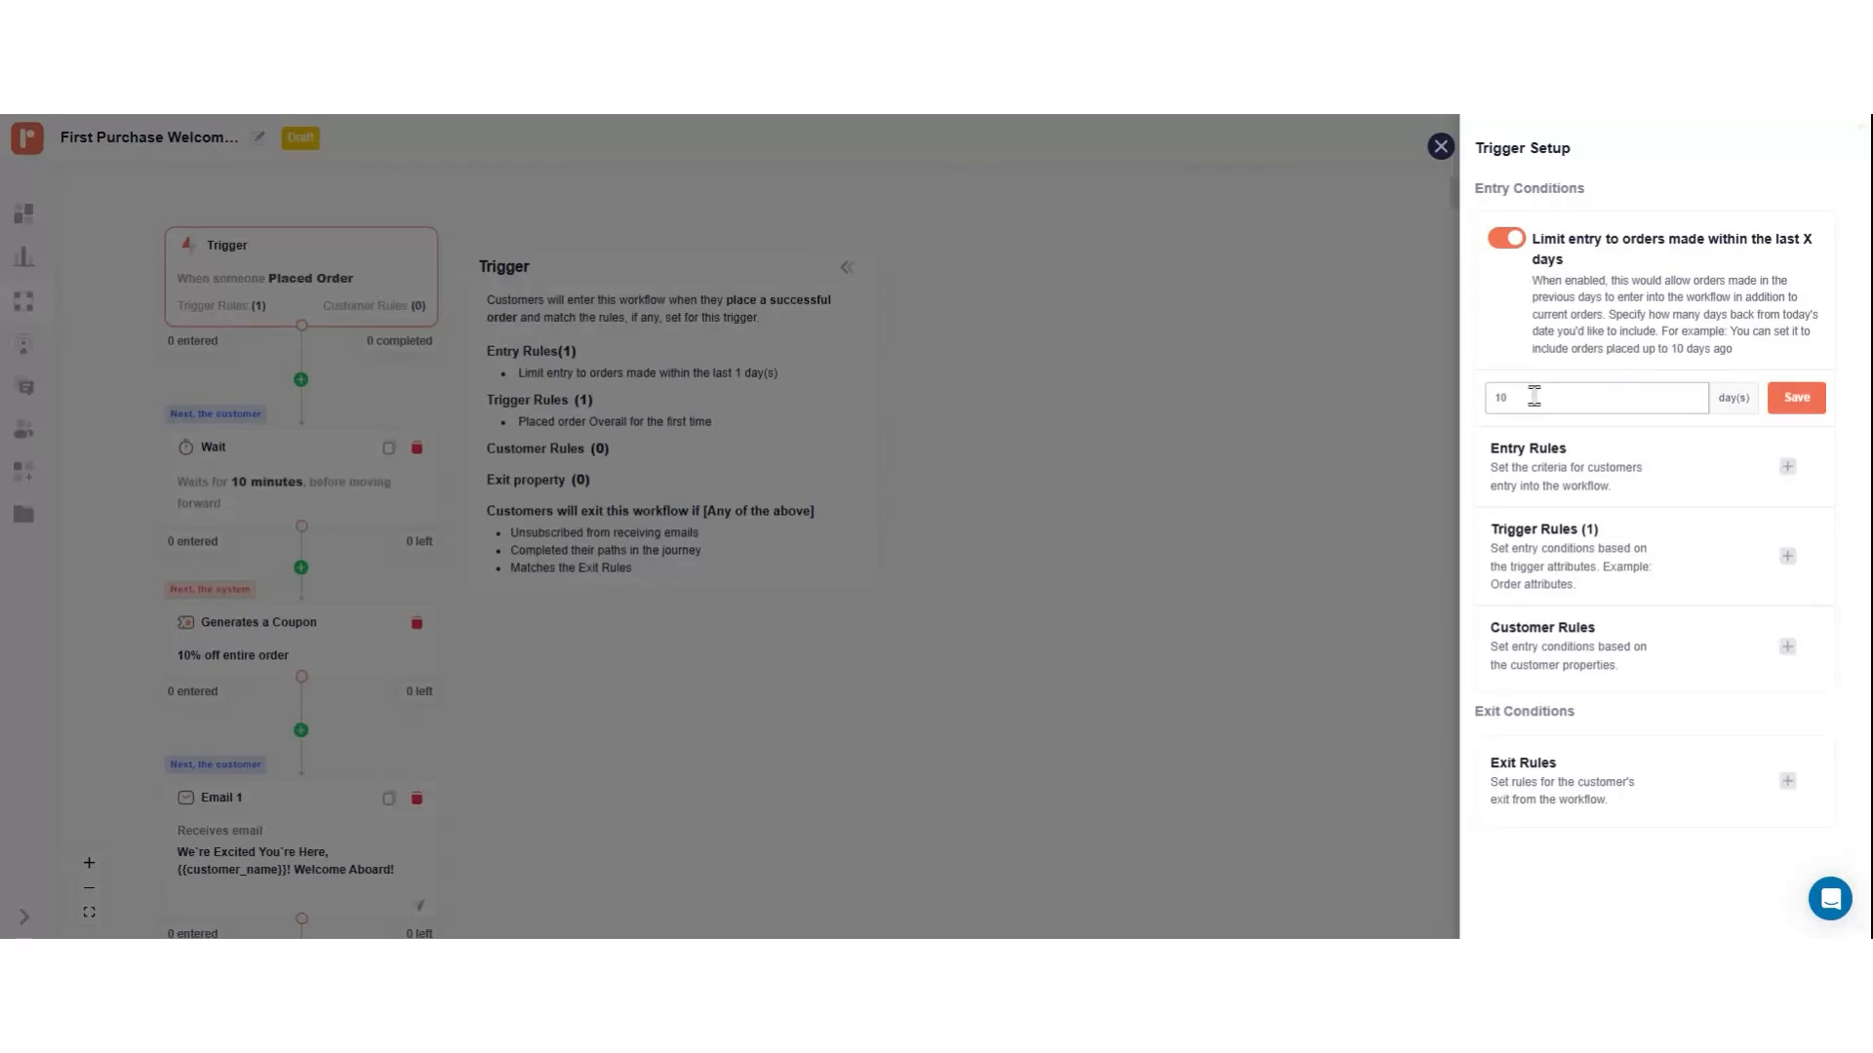
click(1814, 409)
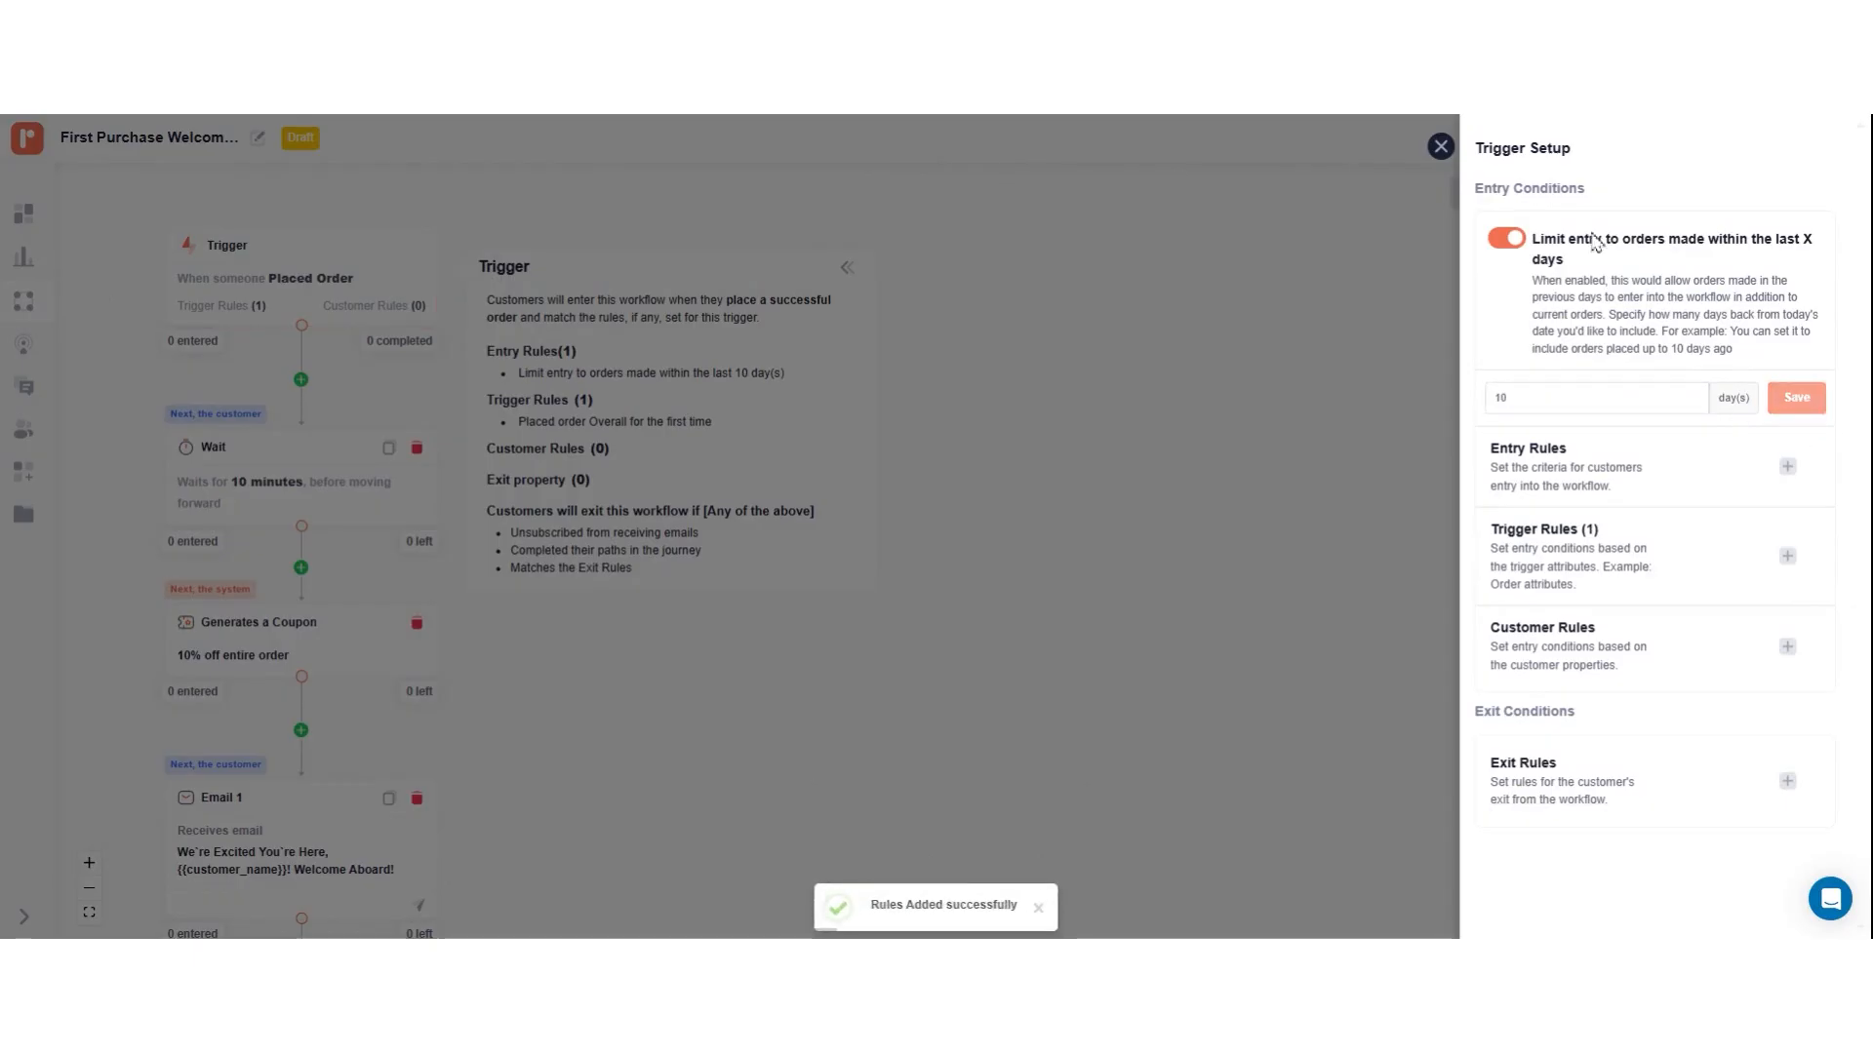
click(1443, 150)
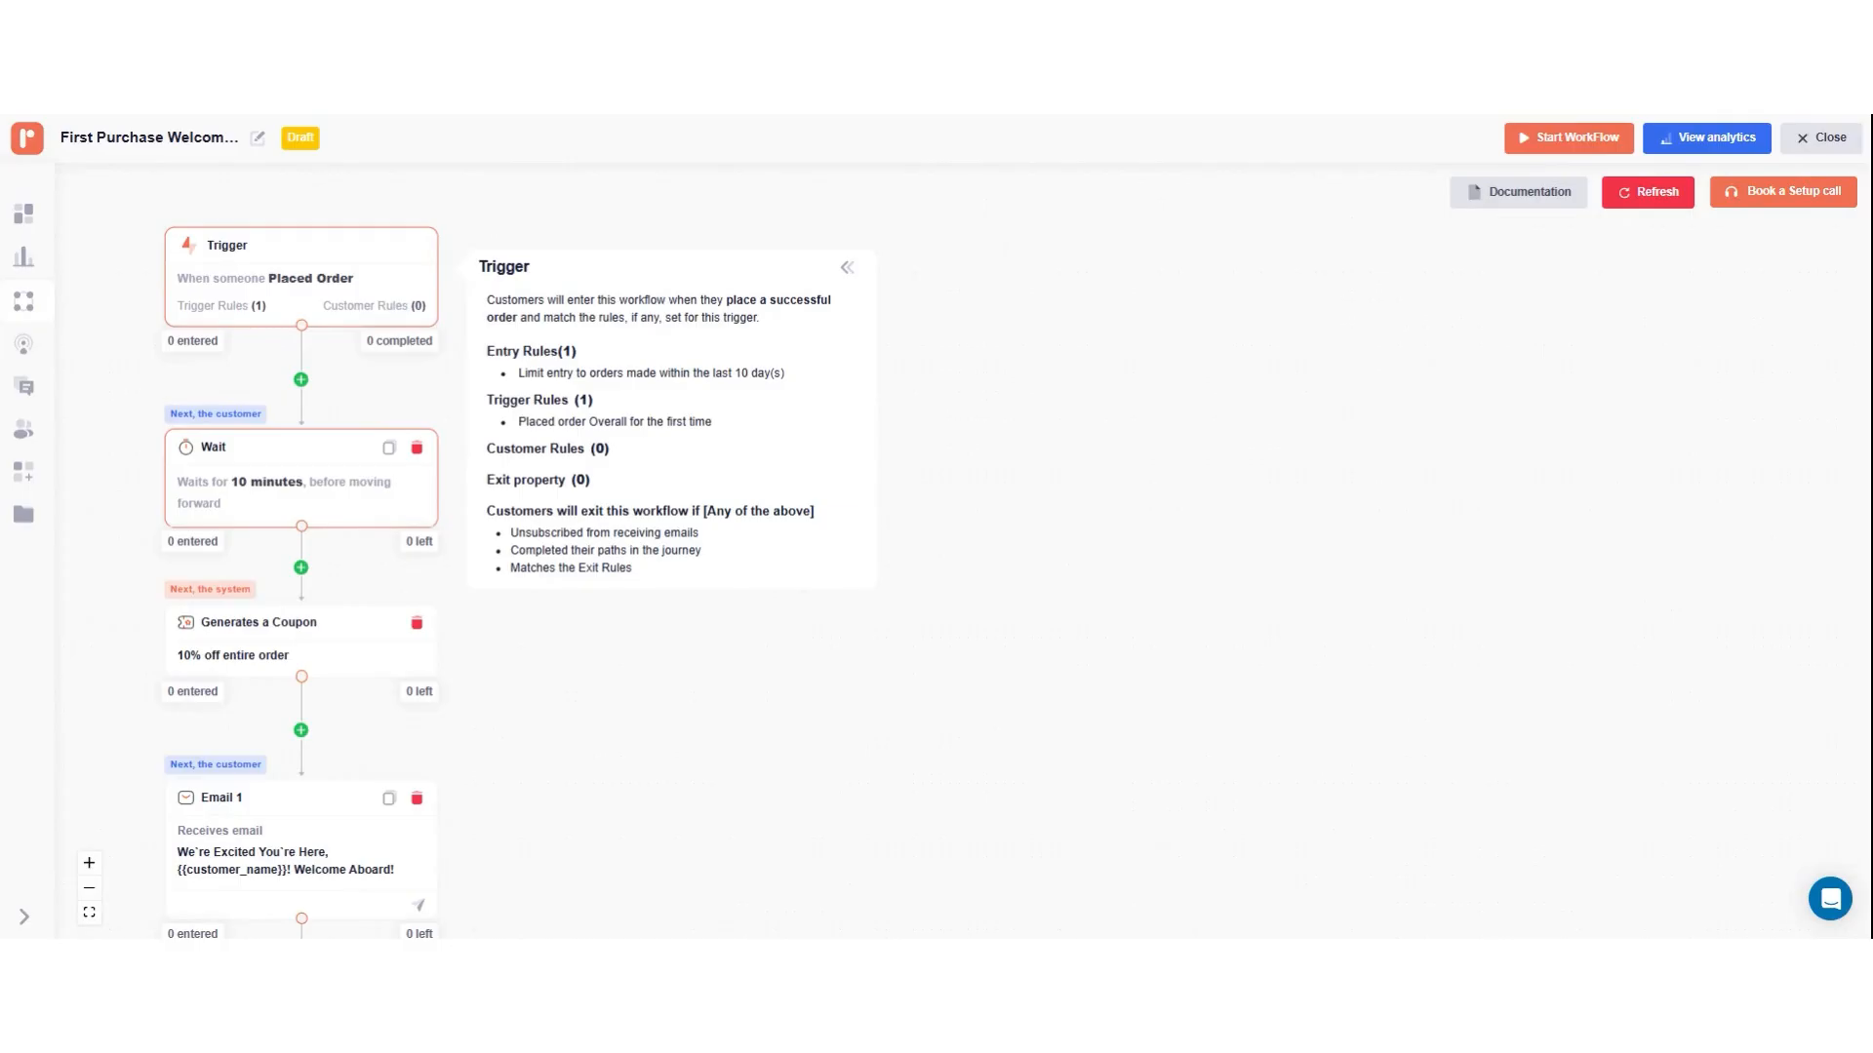
Step: Set the Wait step's delay to 15 minutes and update it
click(343, 494)
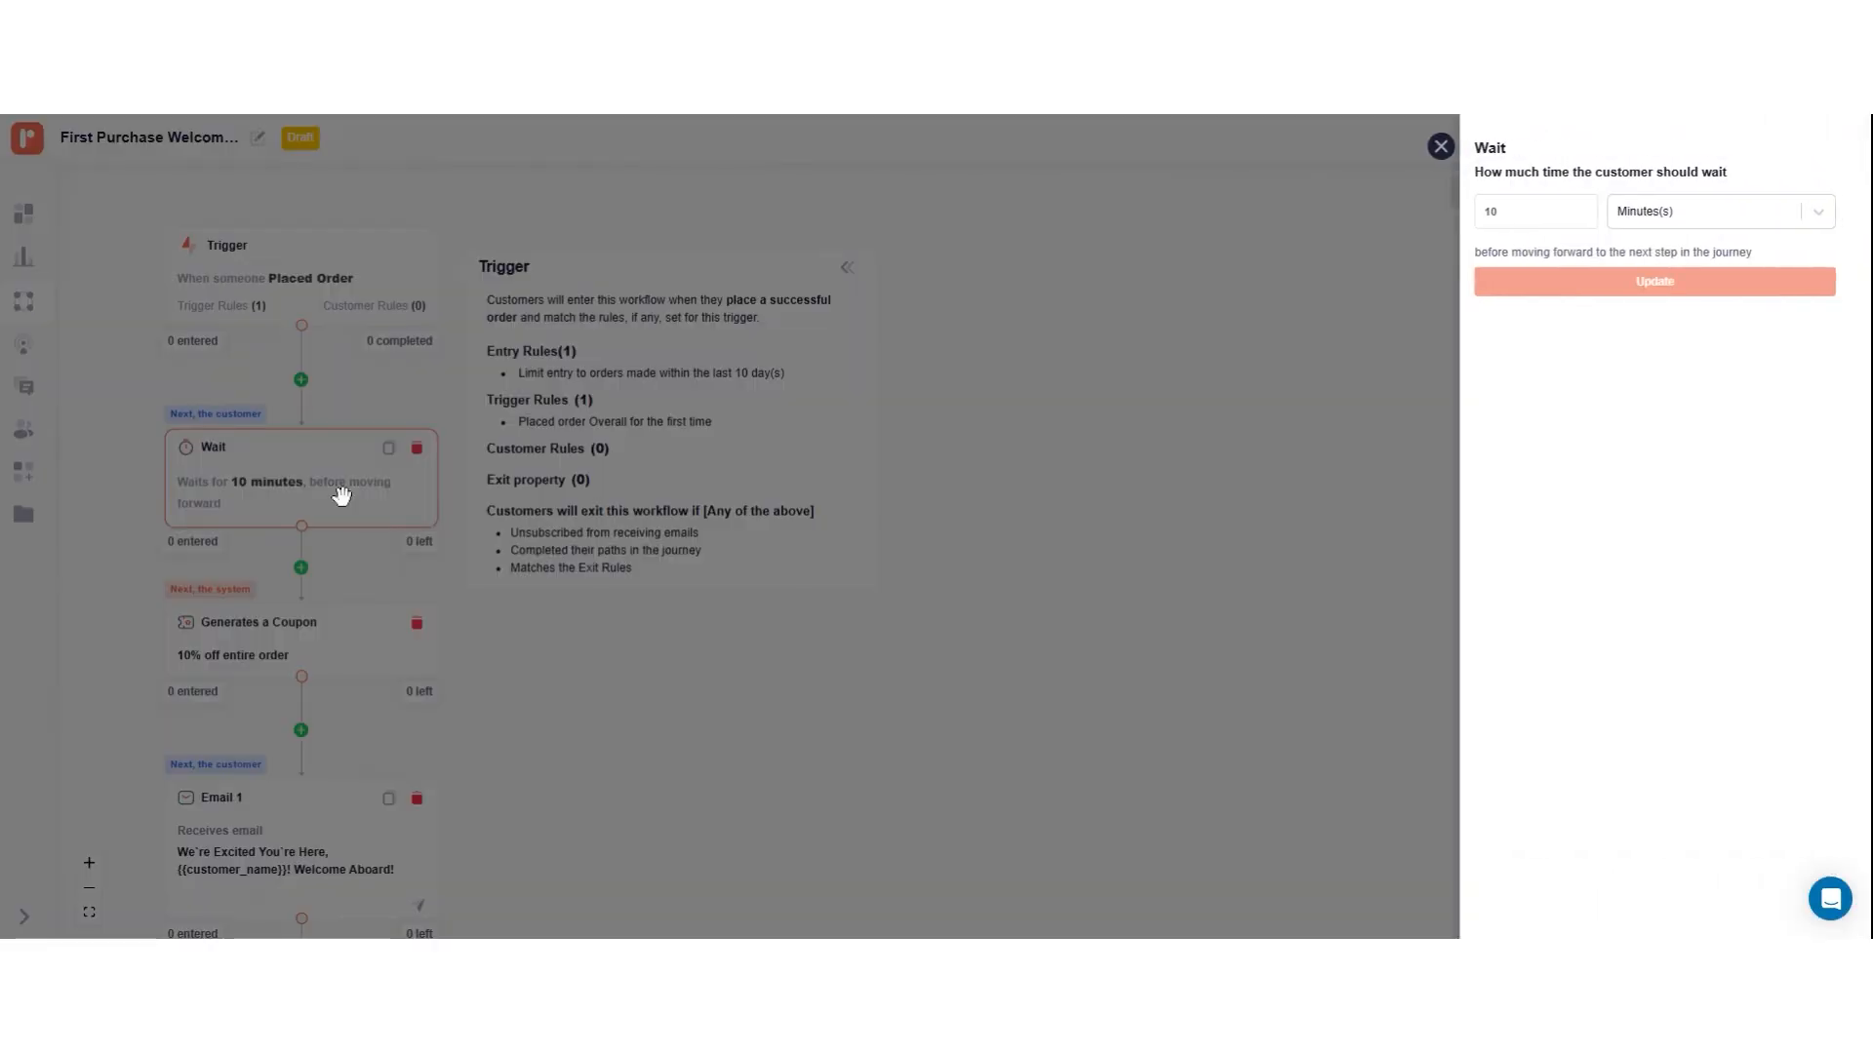
click(1667, 211)
click(1671, 217)
click(1559, 211)
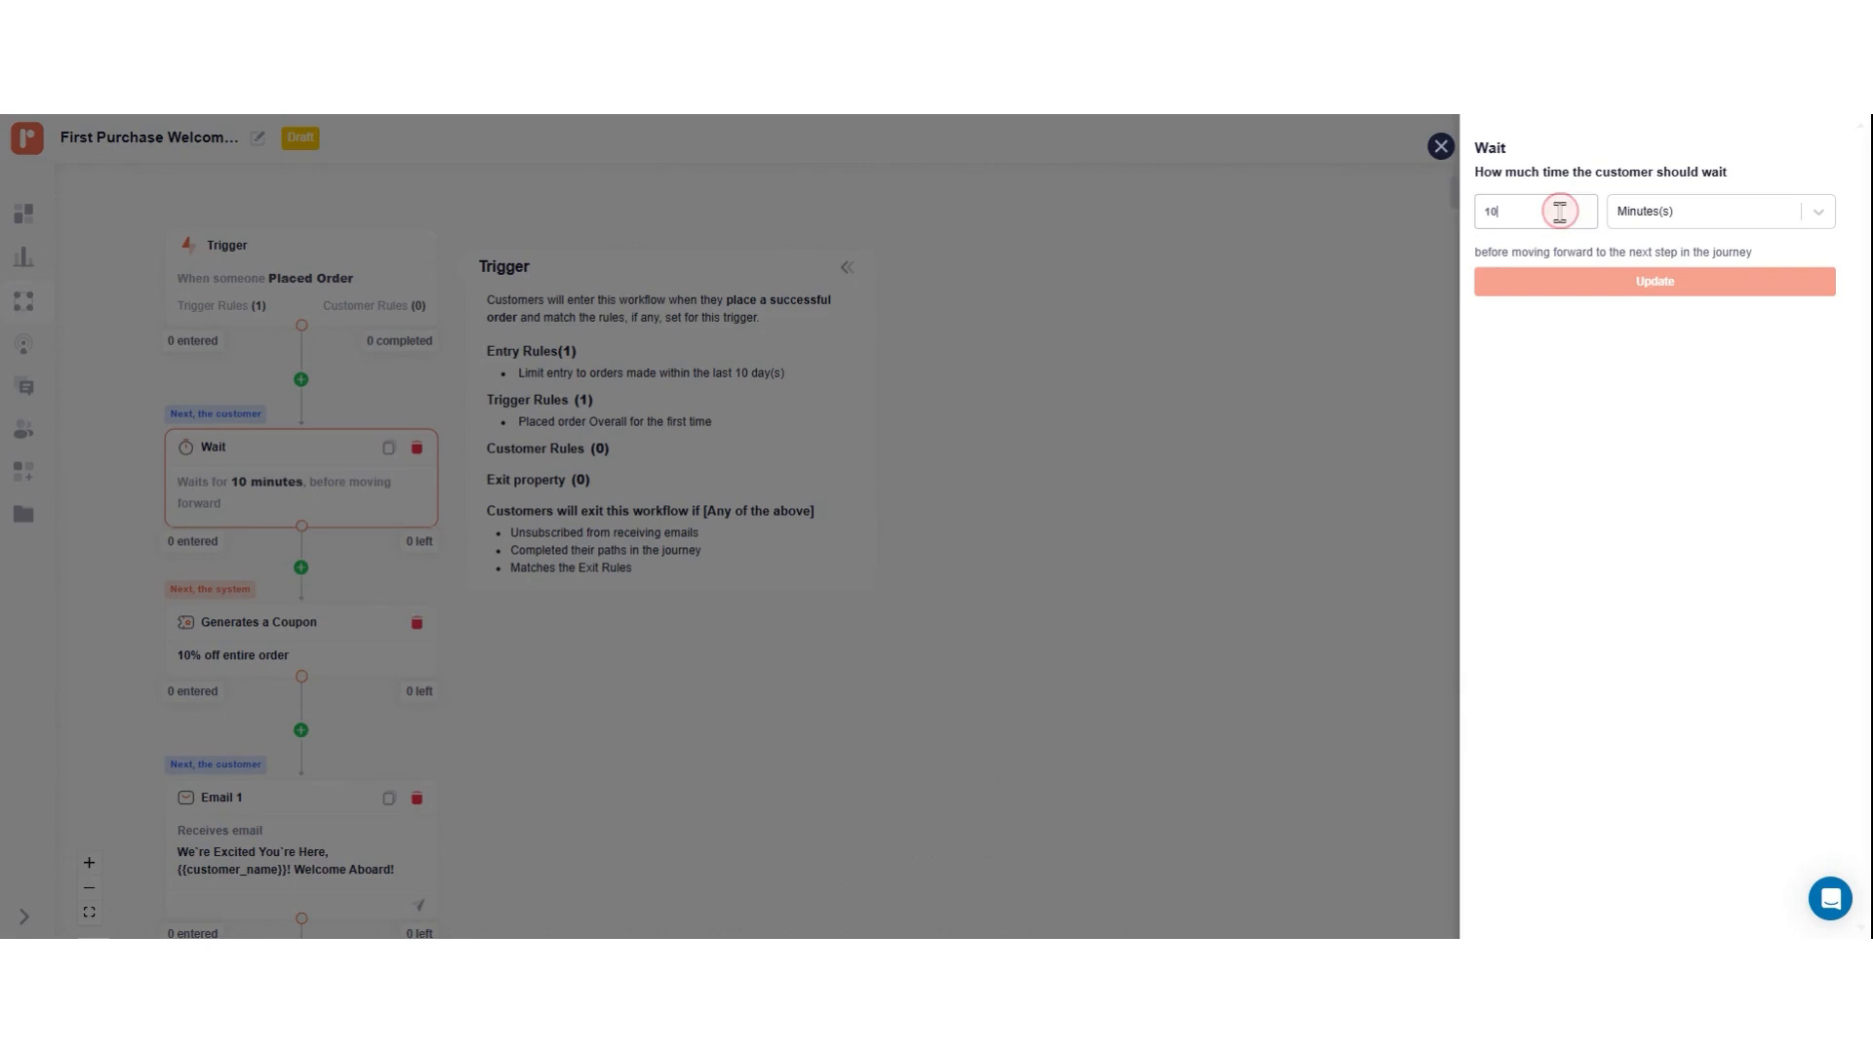
key(BackSpace)
text(5)
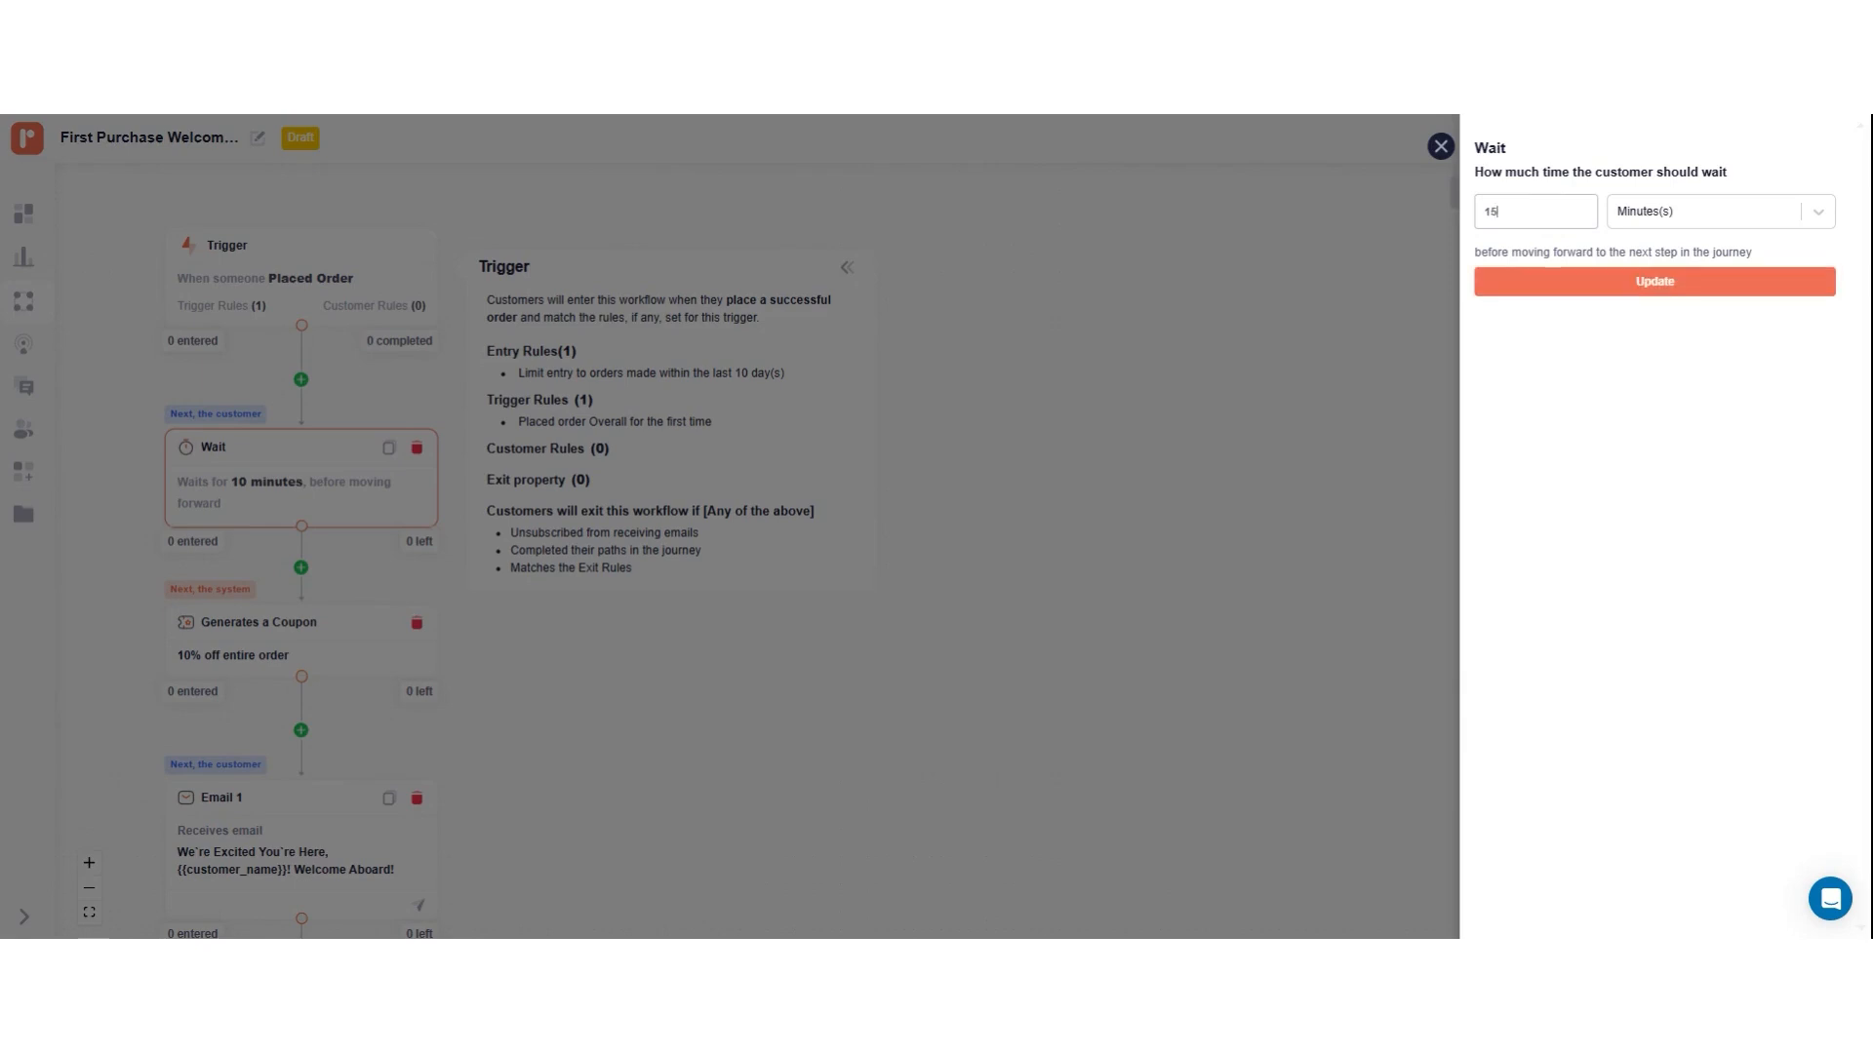
click(1626, 283)
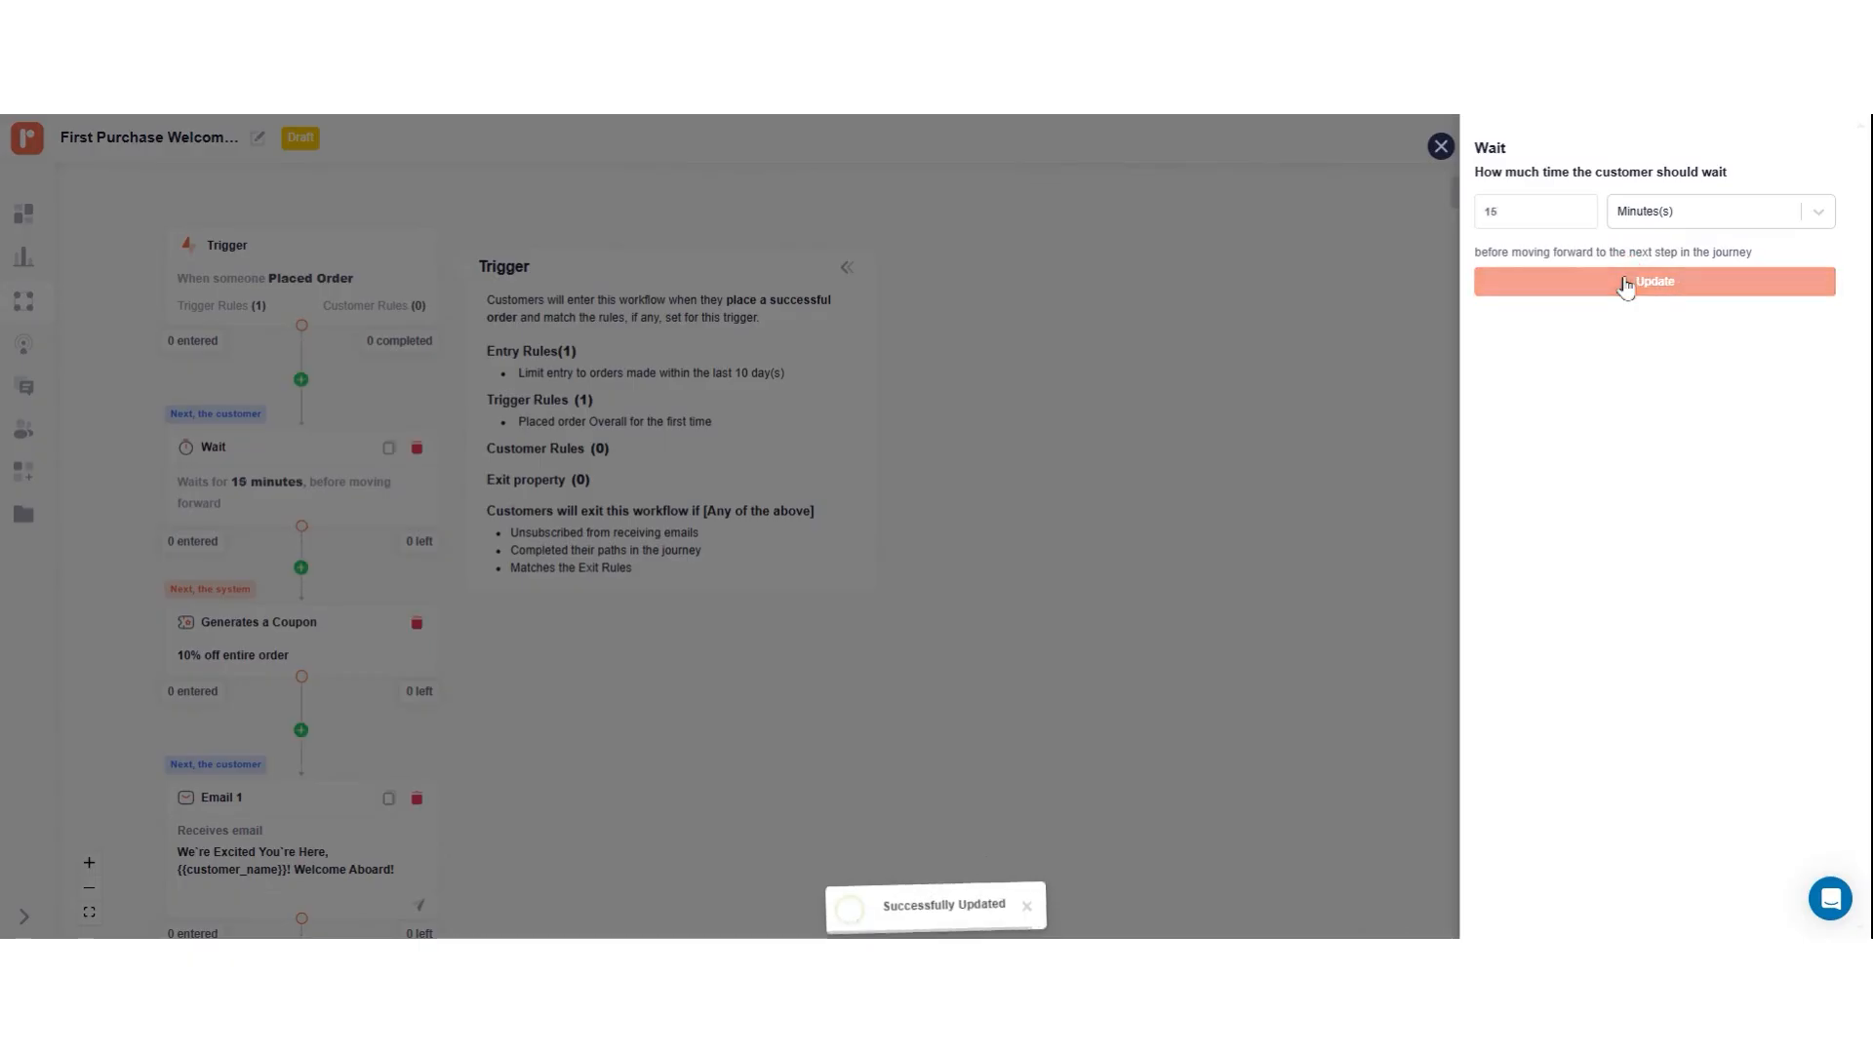
click(1441, 146)
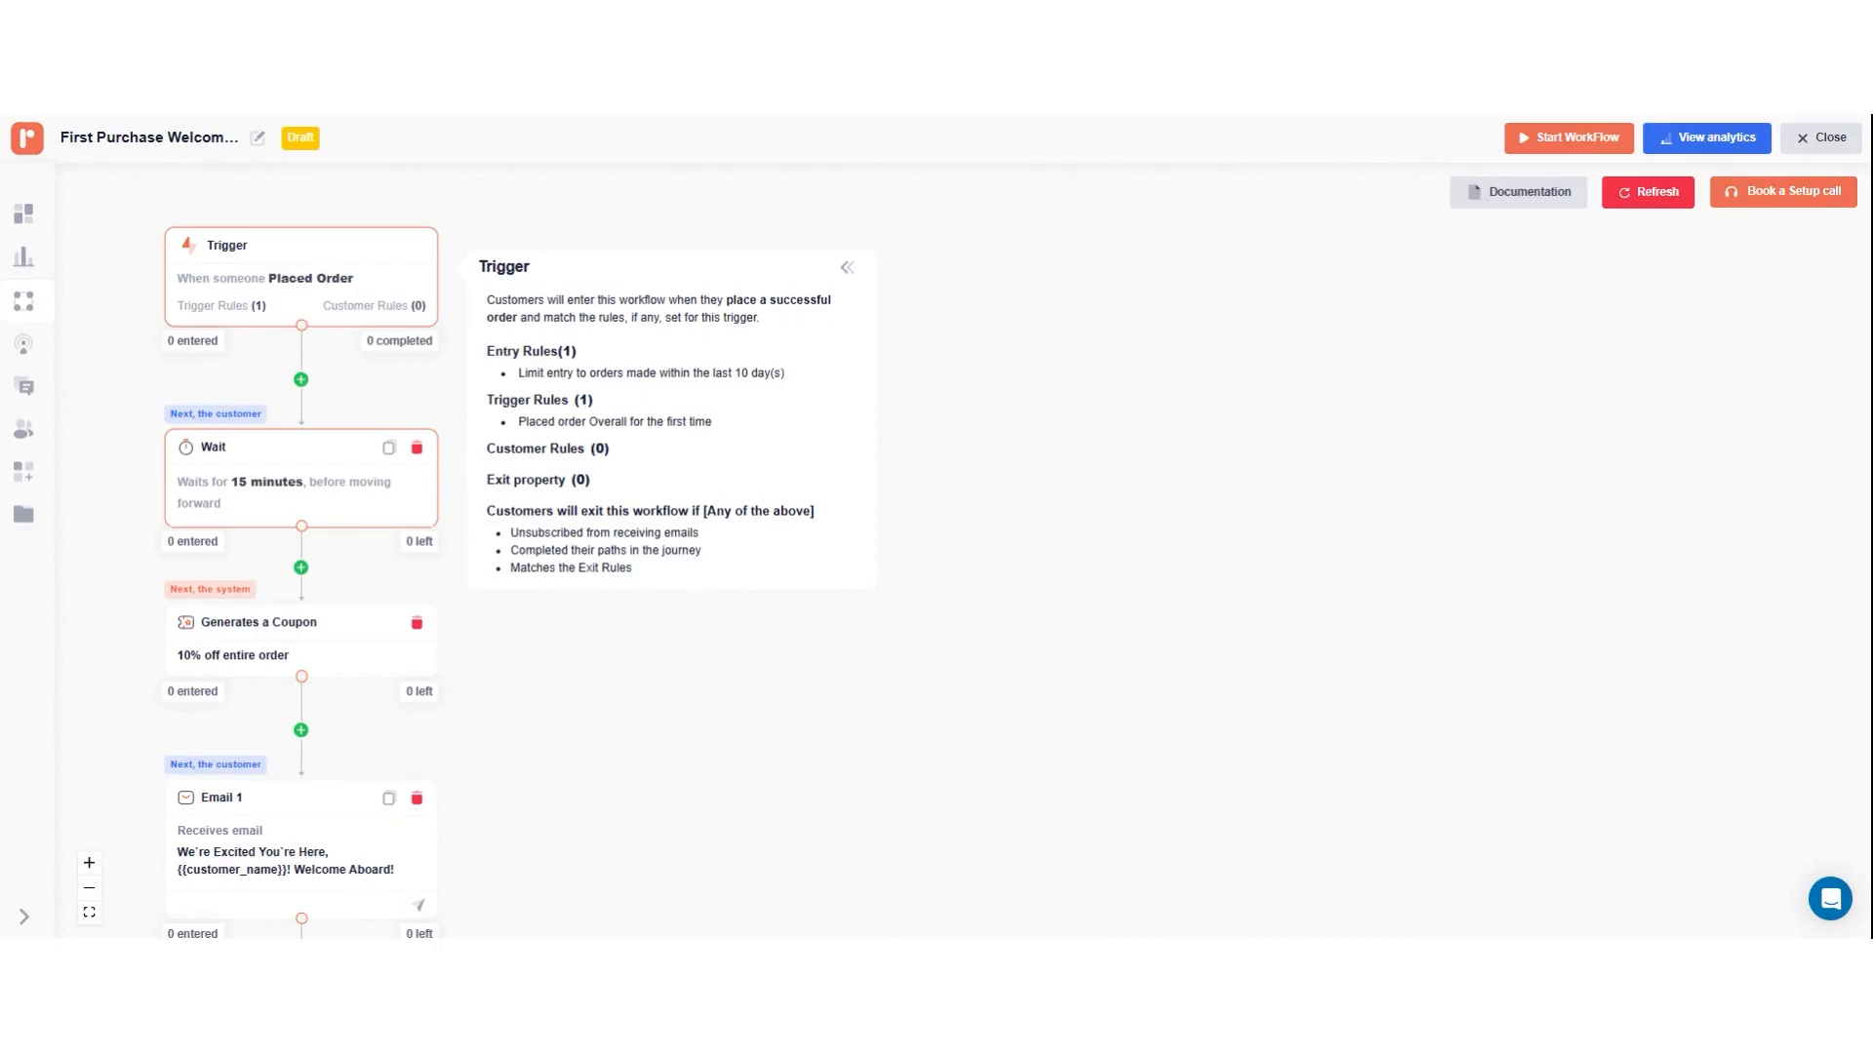
Step: Set the generated coupon's minimum order value to 100, exclude sale items, and update the coupon step
scroll(323, 537, down, 1)
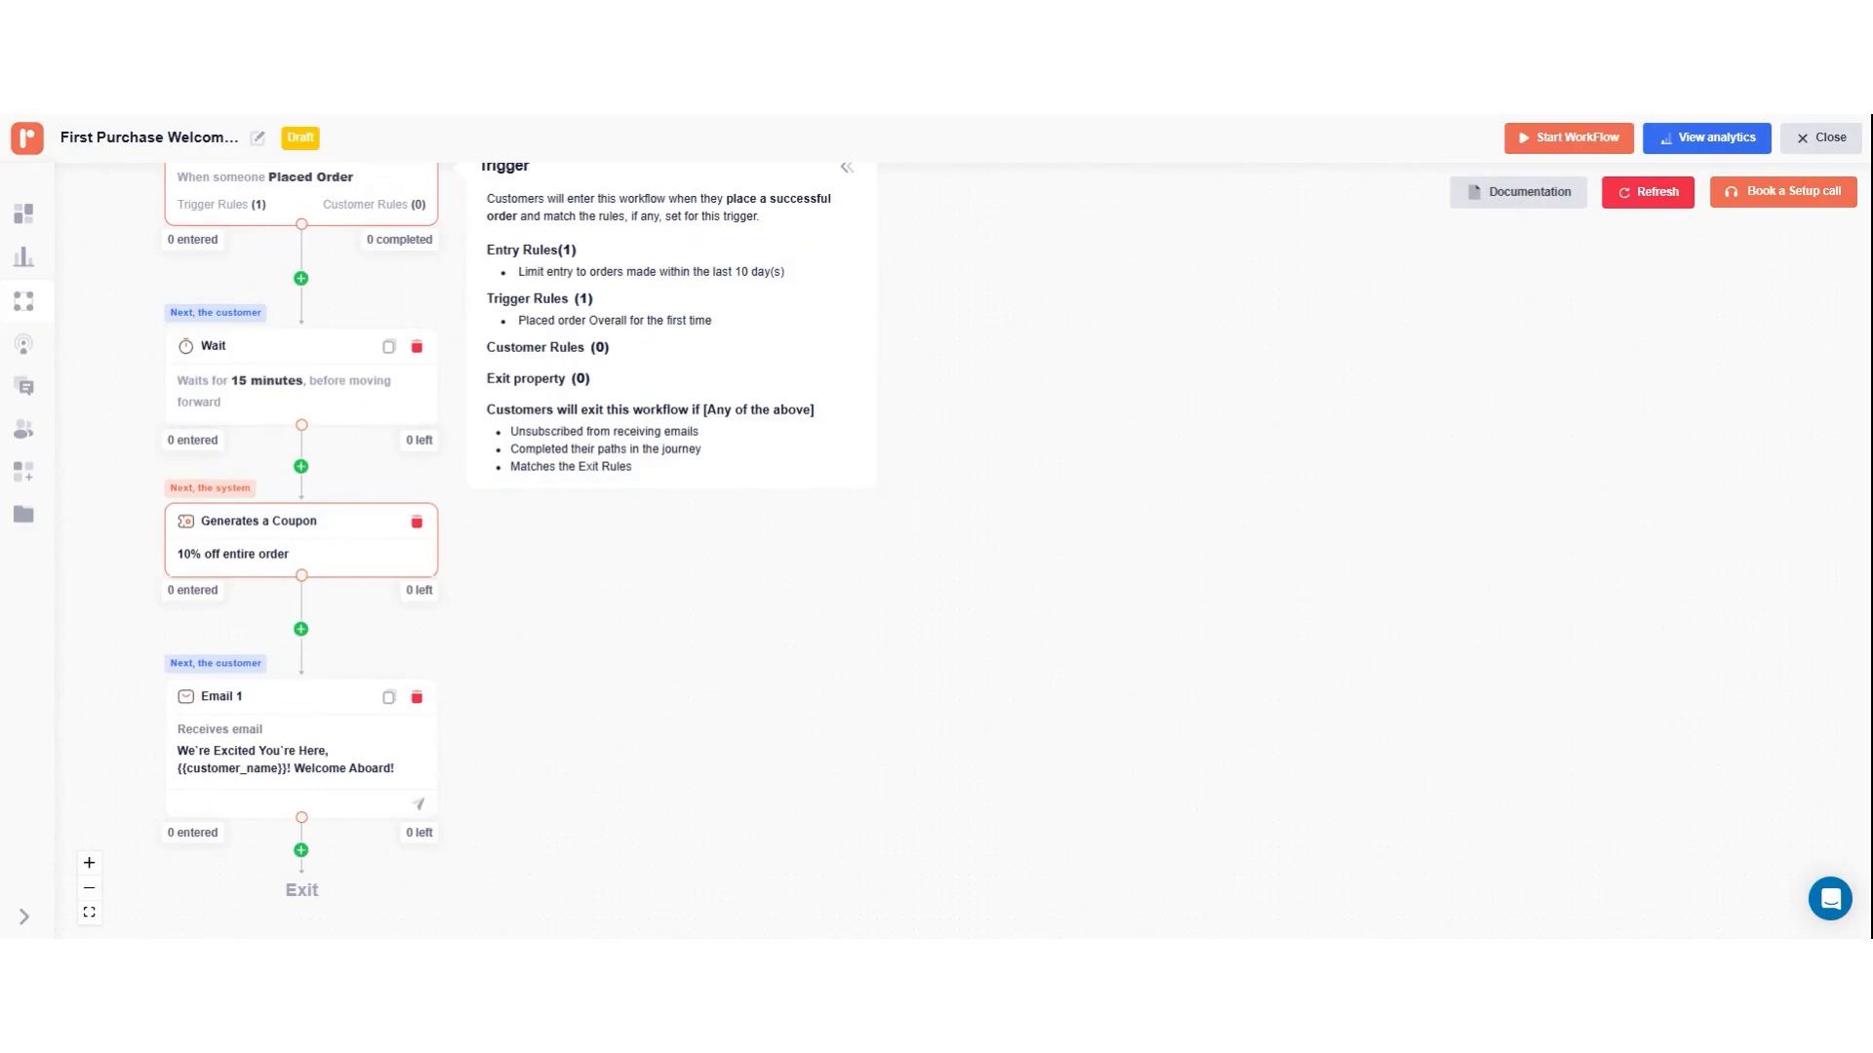
click(319, 539)
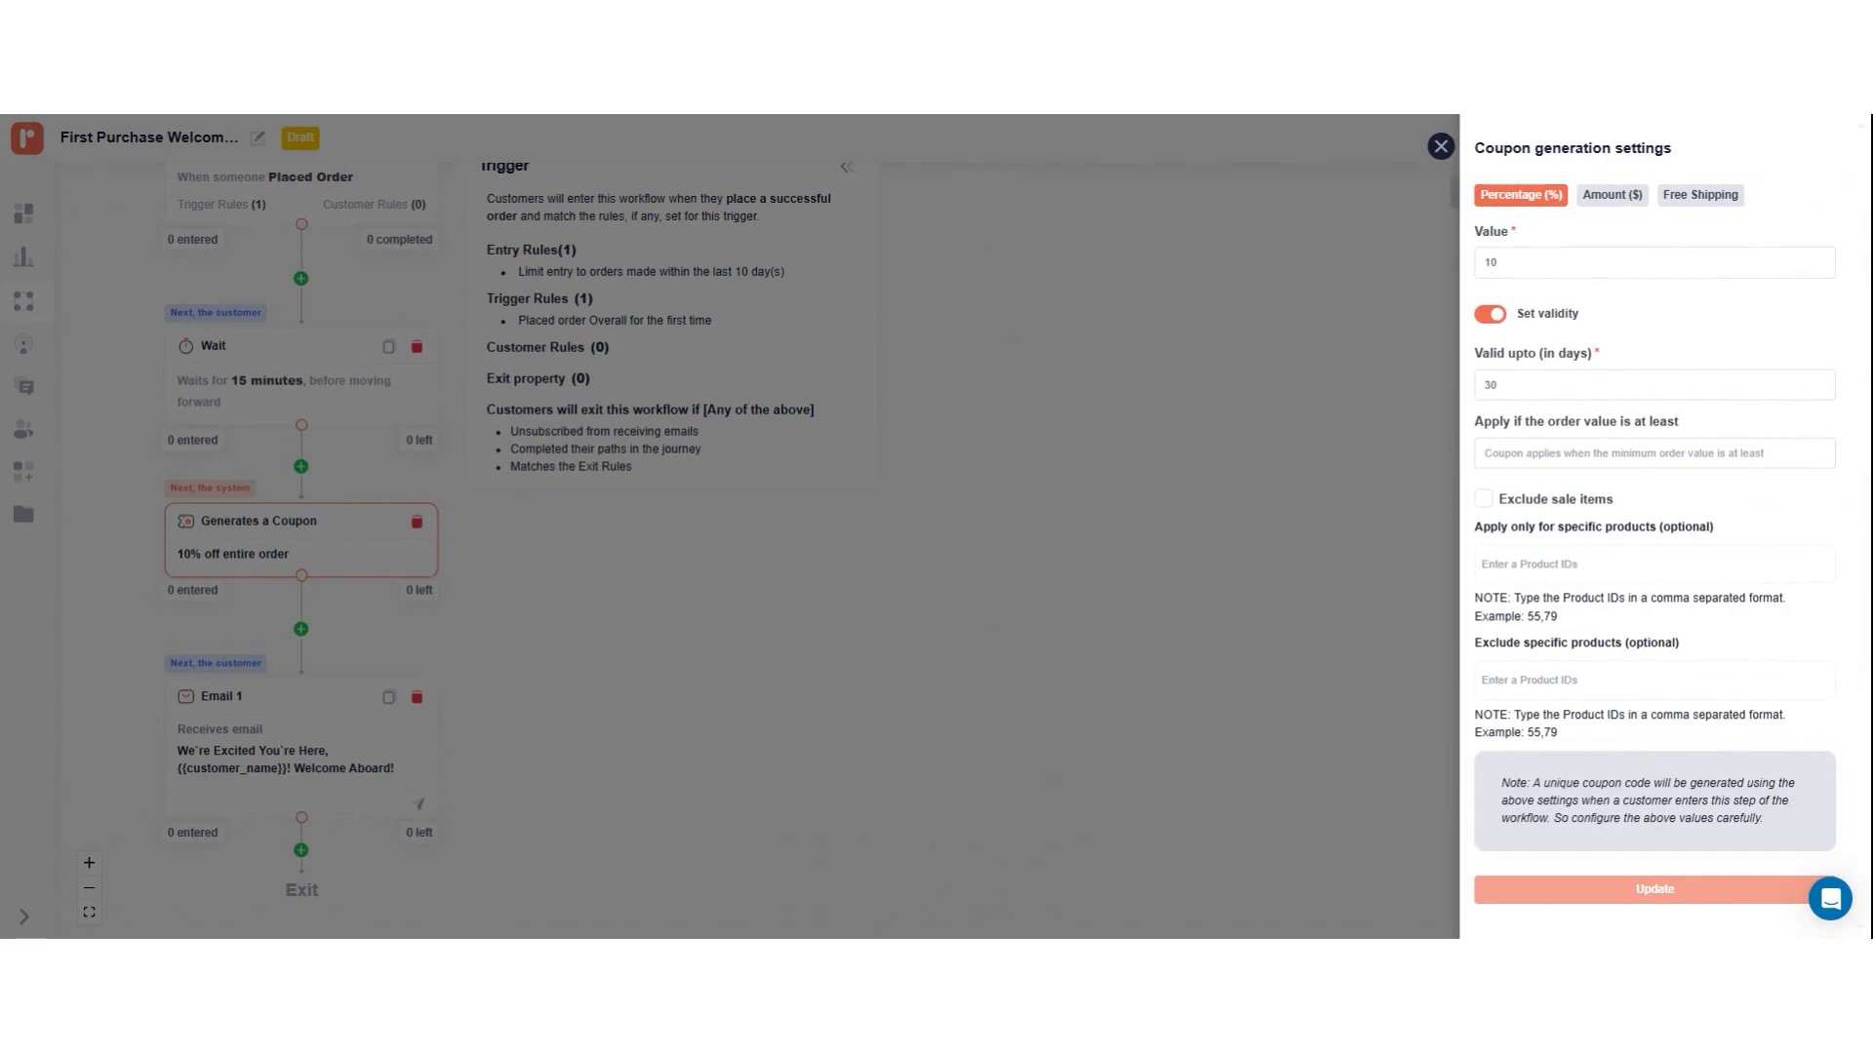
click(1541, 384)
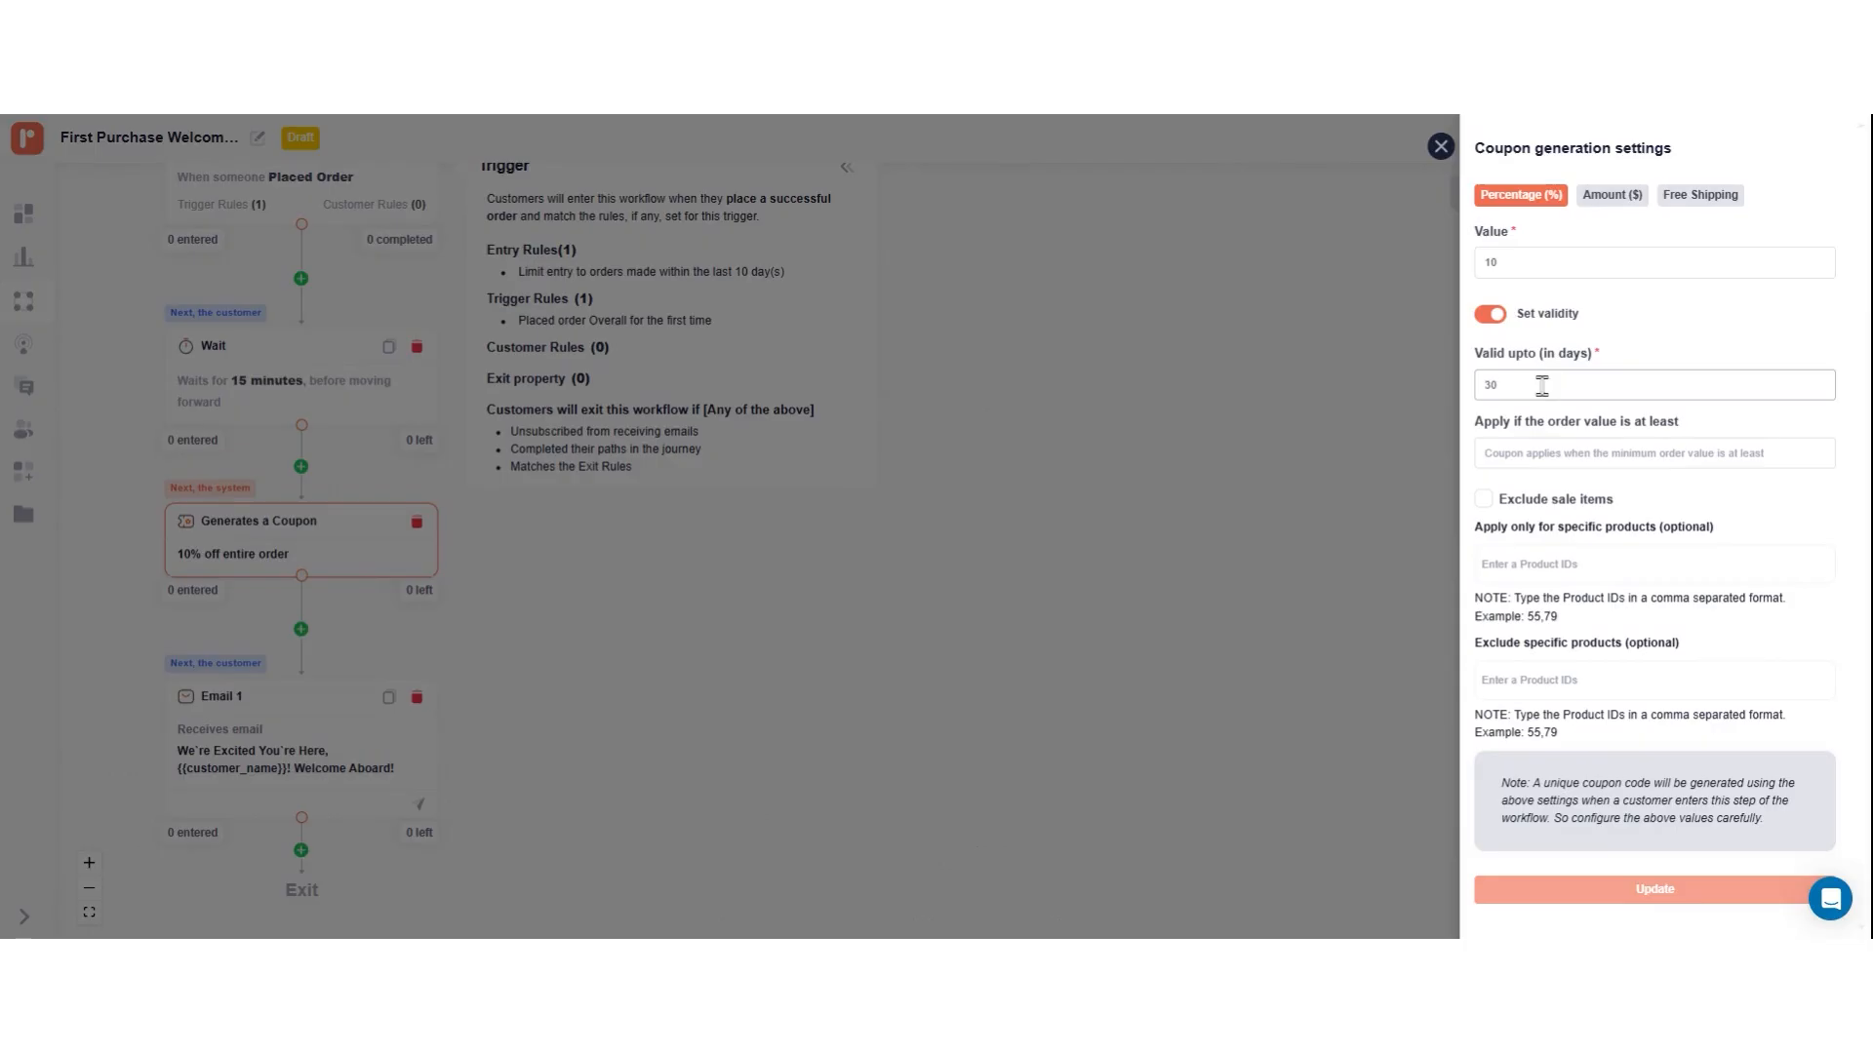
click(1530, 454)
text(100)
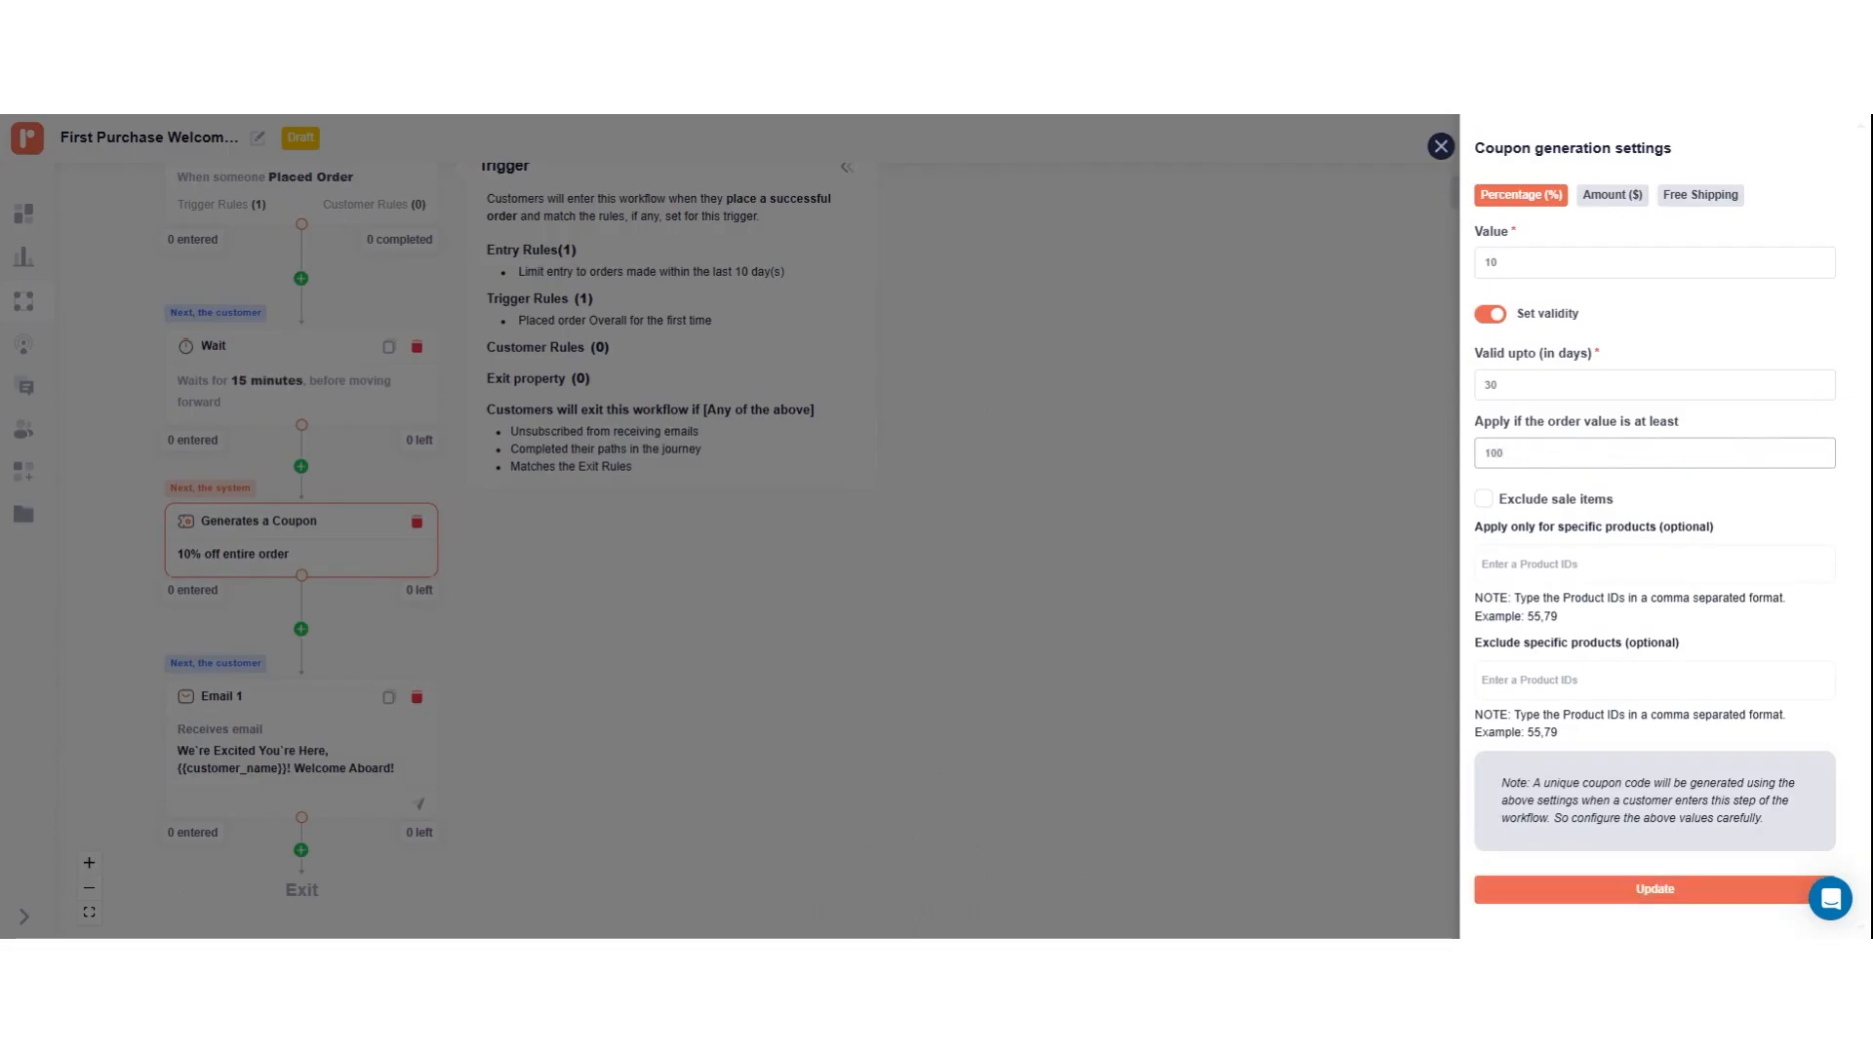
click(1483, 500)
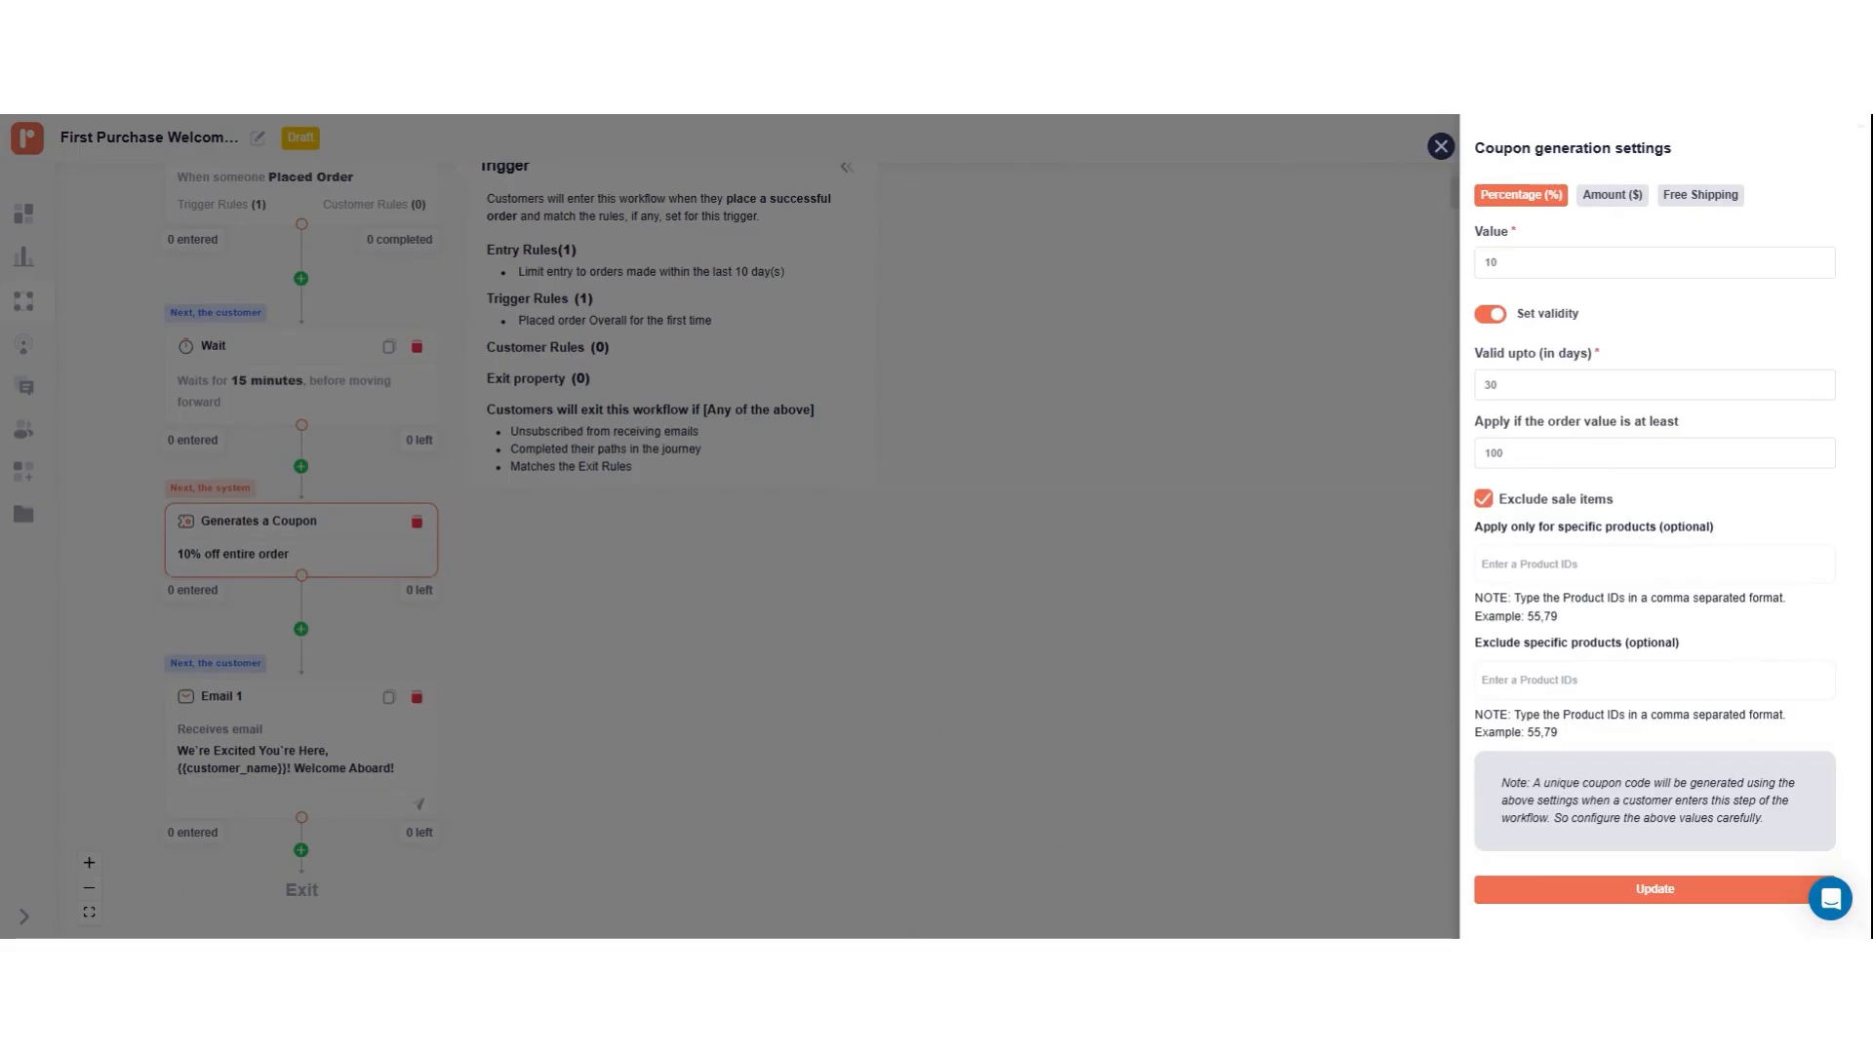
click(1648, 888)
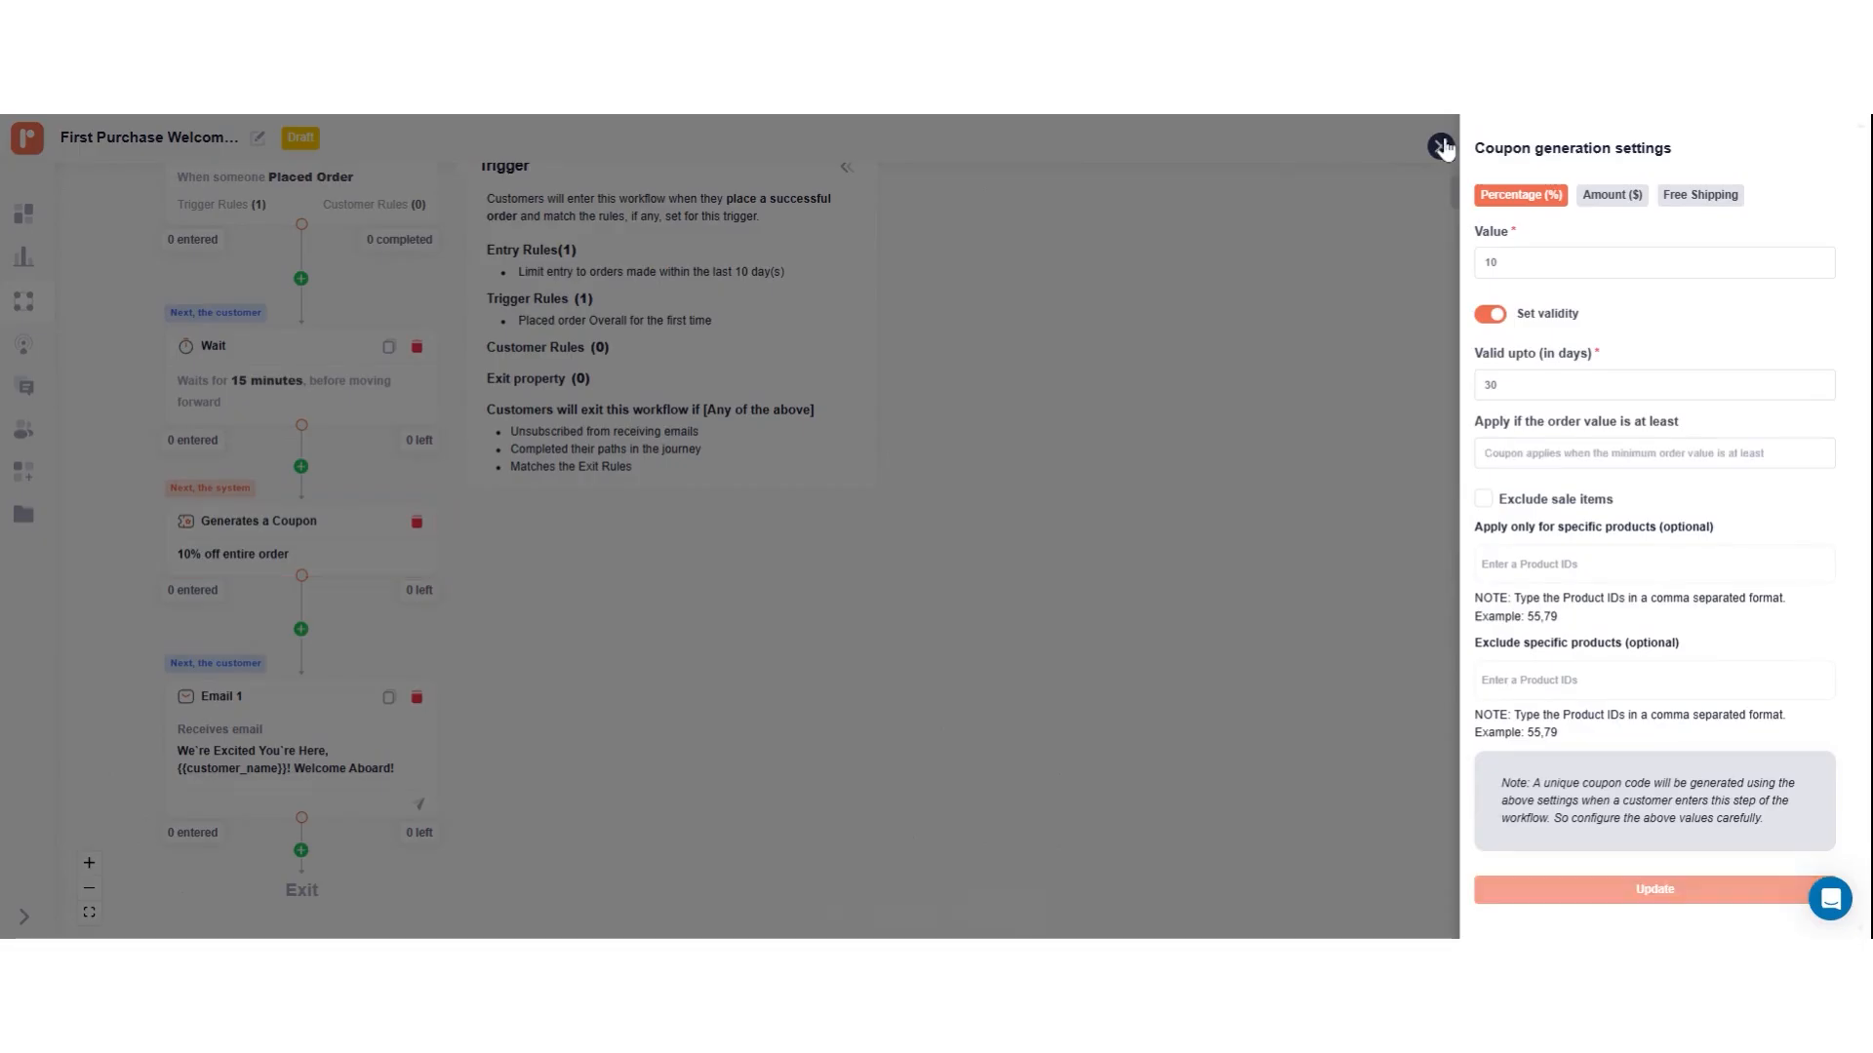
click(1442, 146)
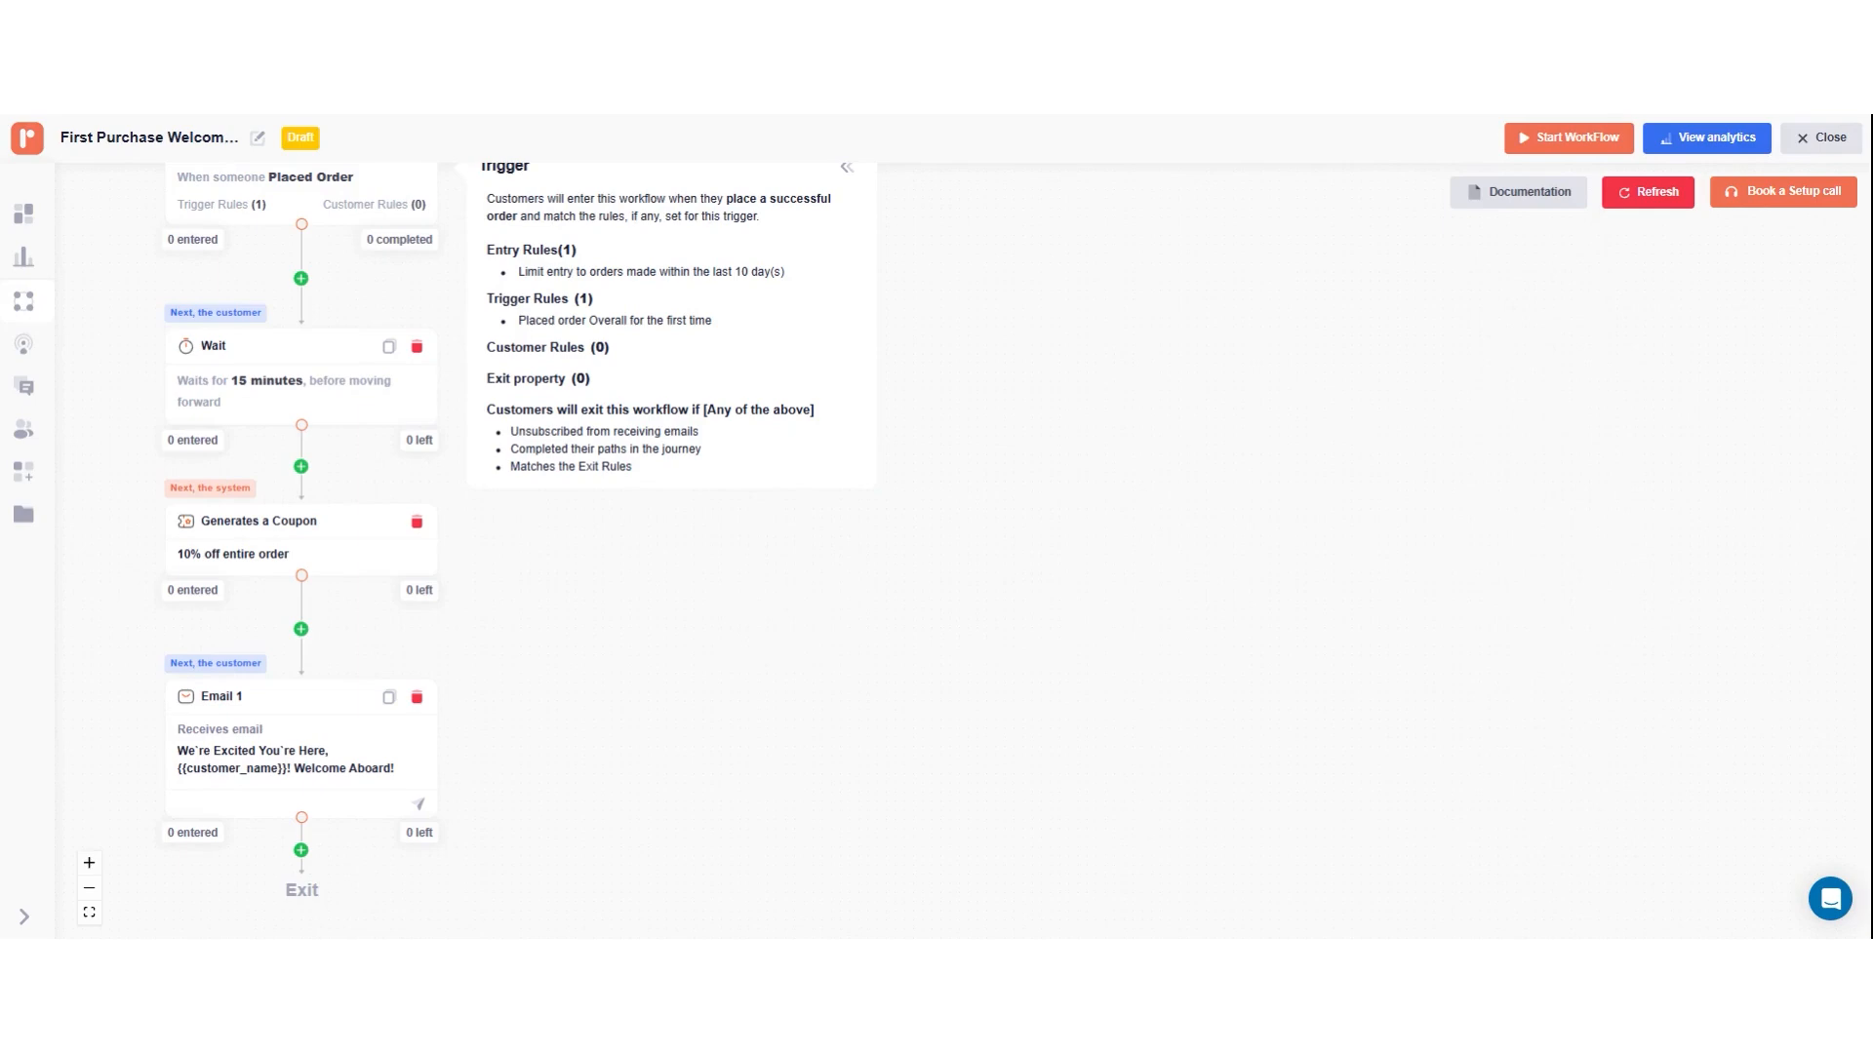
Step: Turn on Smart Sending for the Email 1 step and update it
scroll(1121, 351, down, 1)
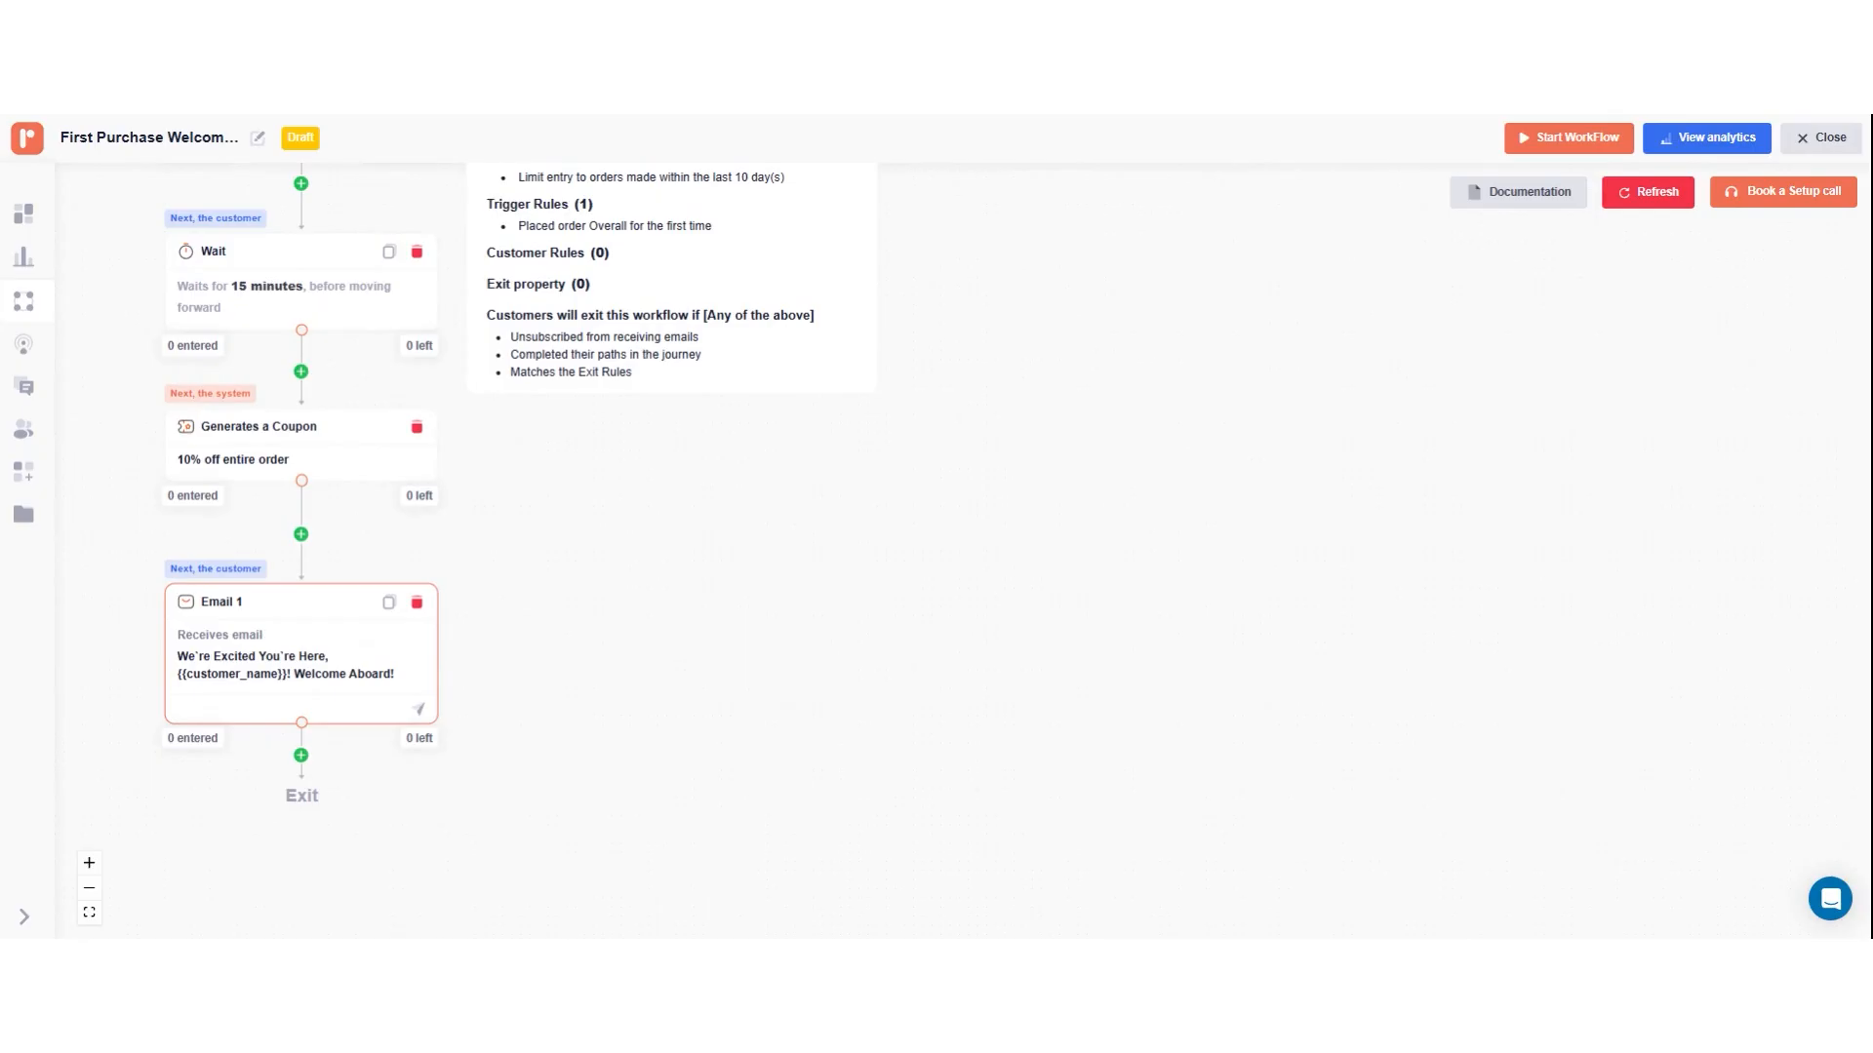
click(380, 662)
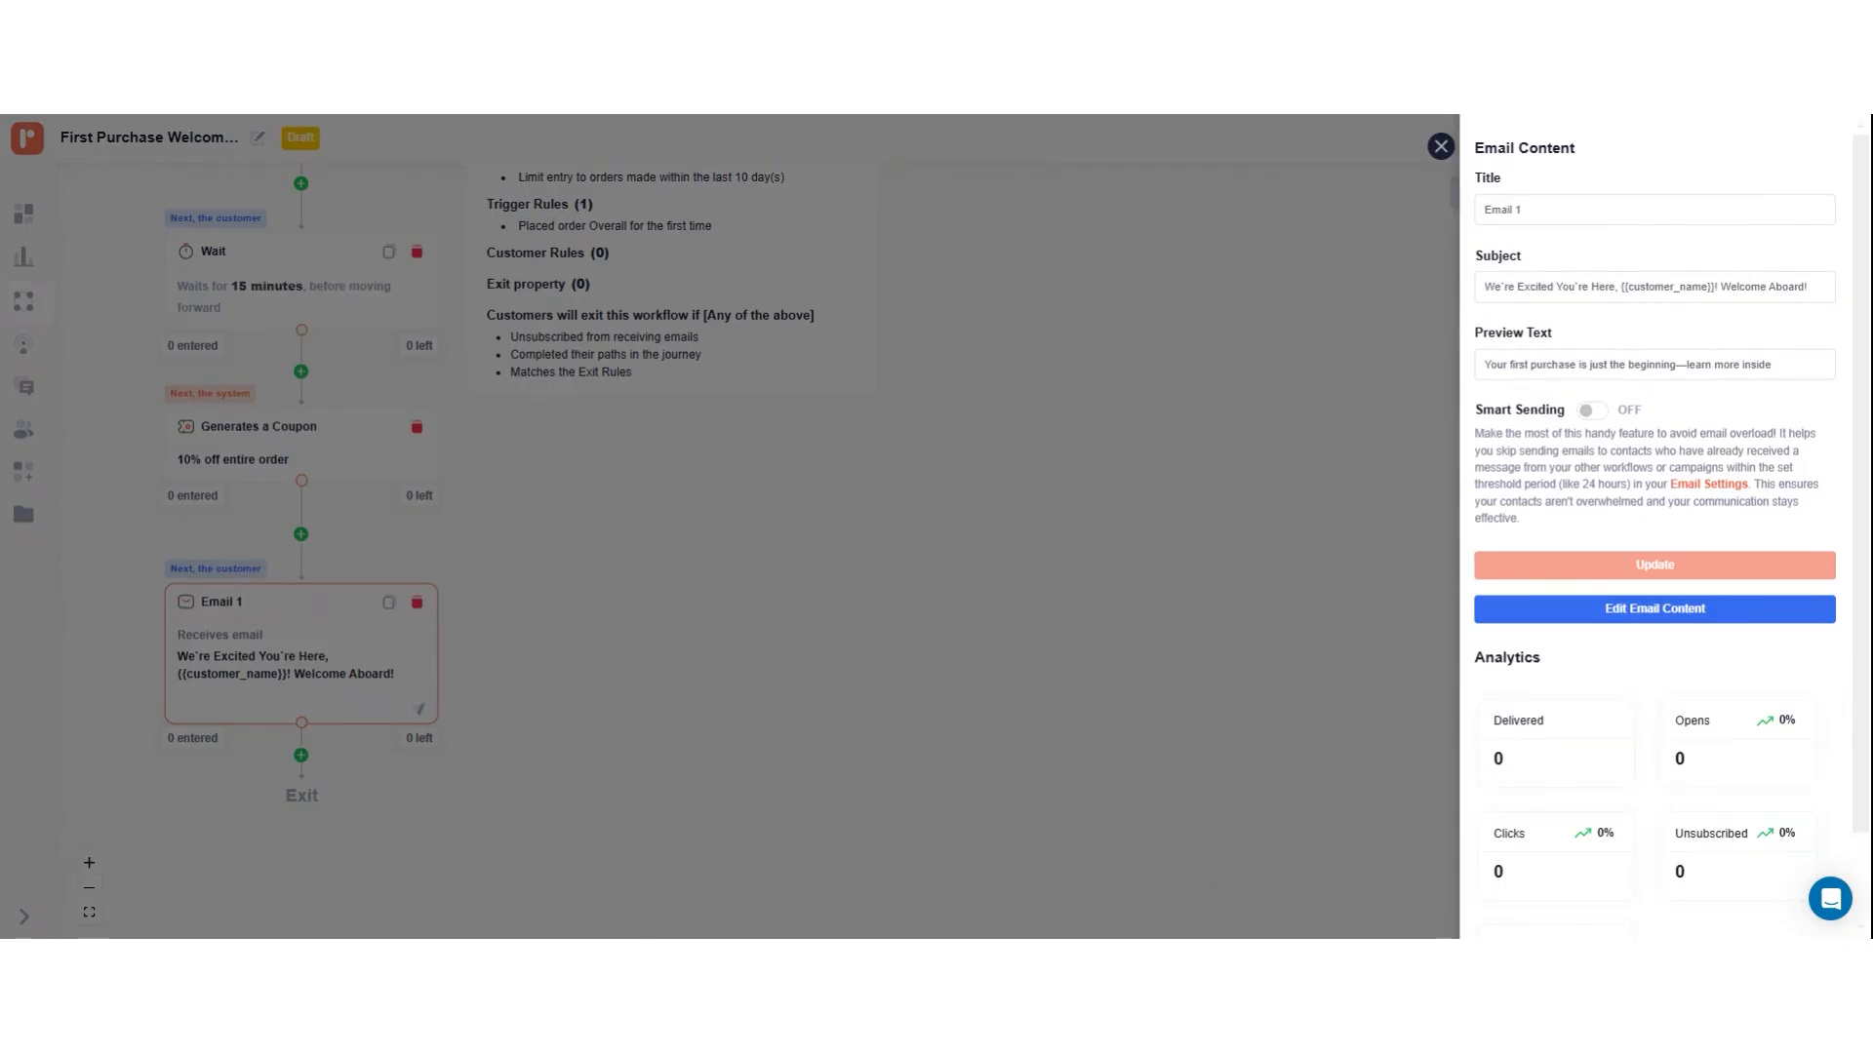
click(1593, 411)
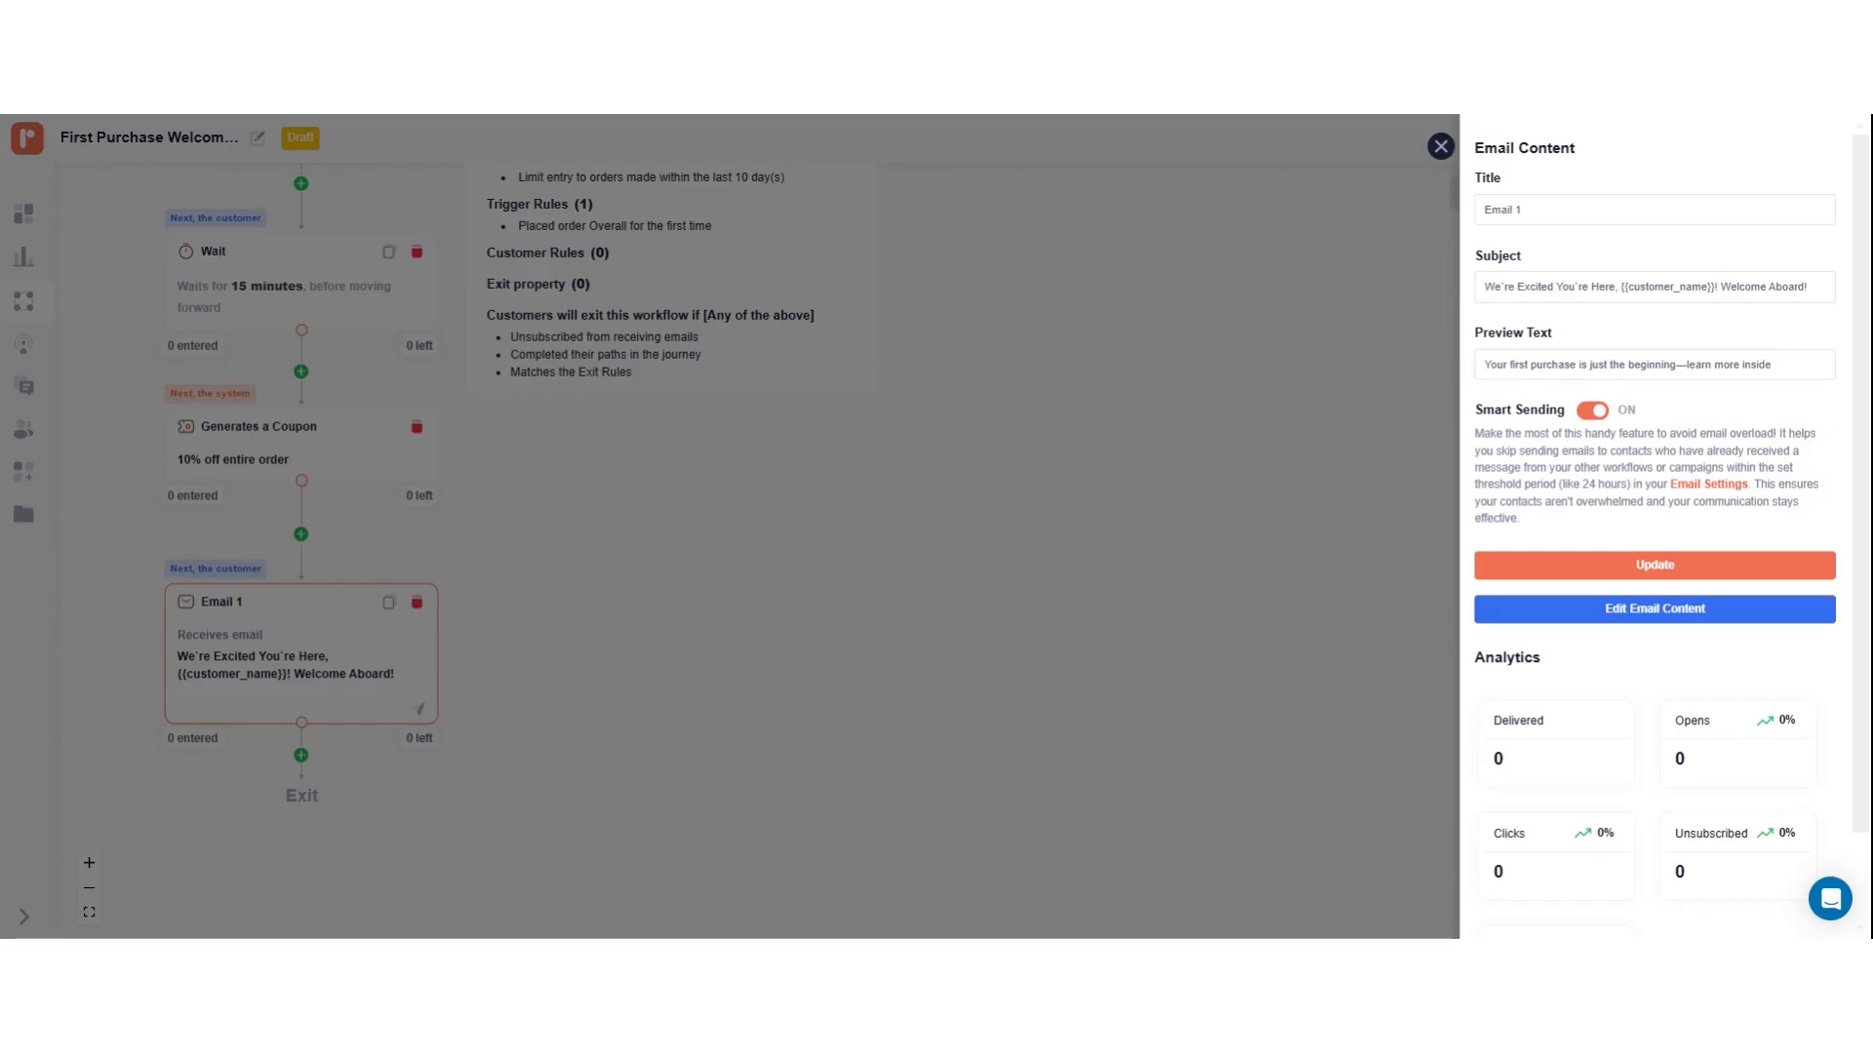
click(1632, 568)
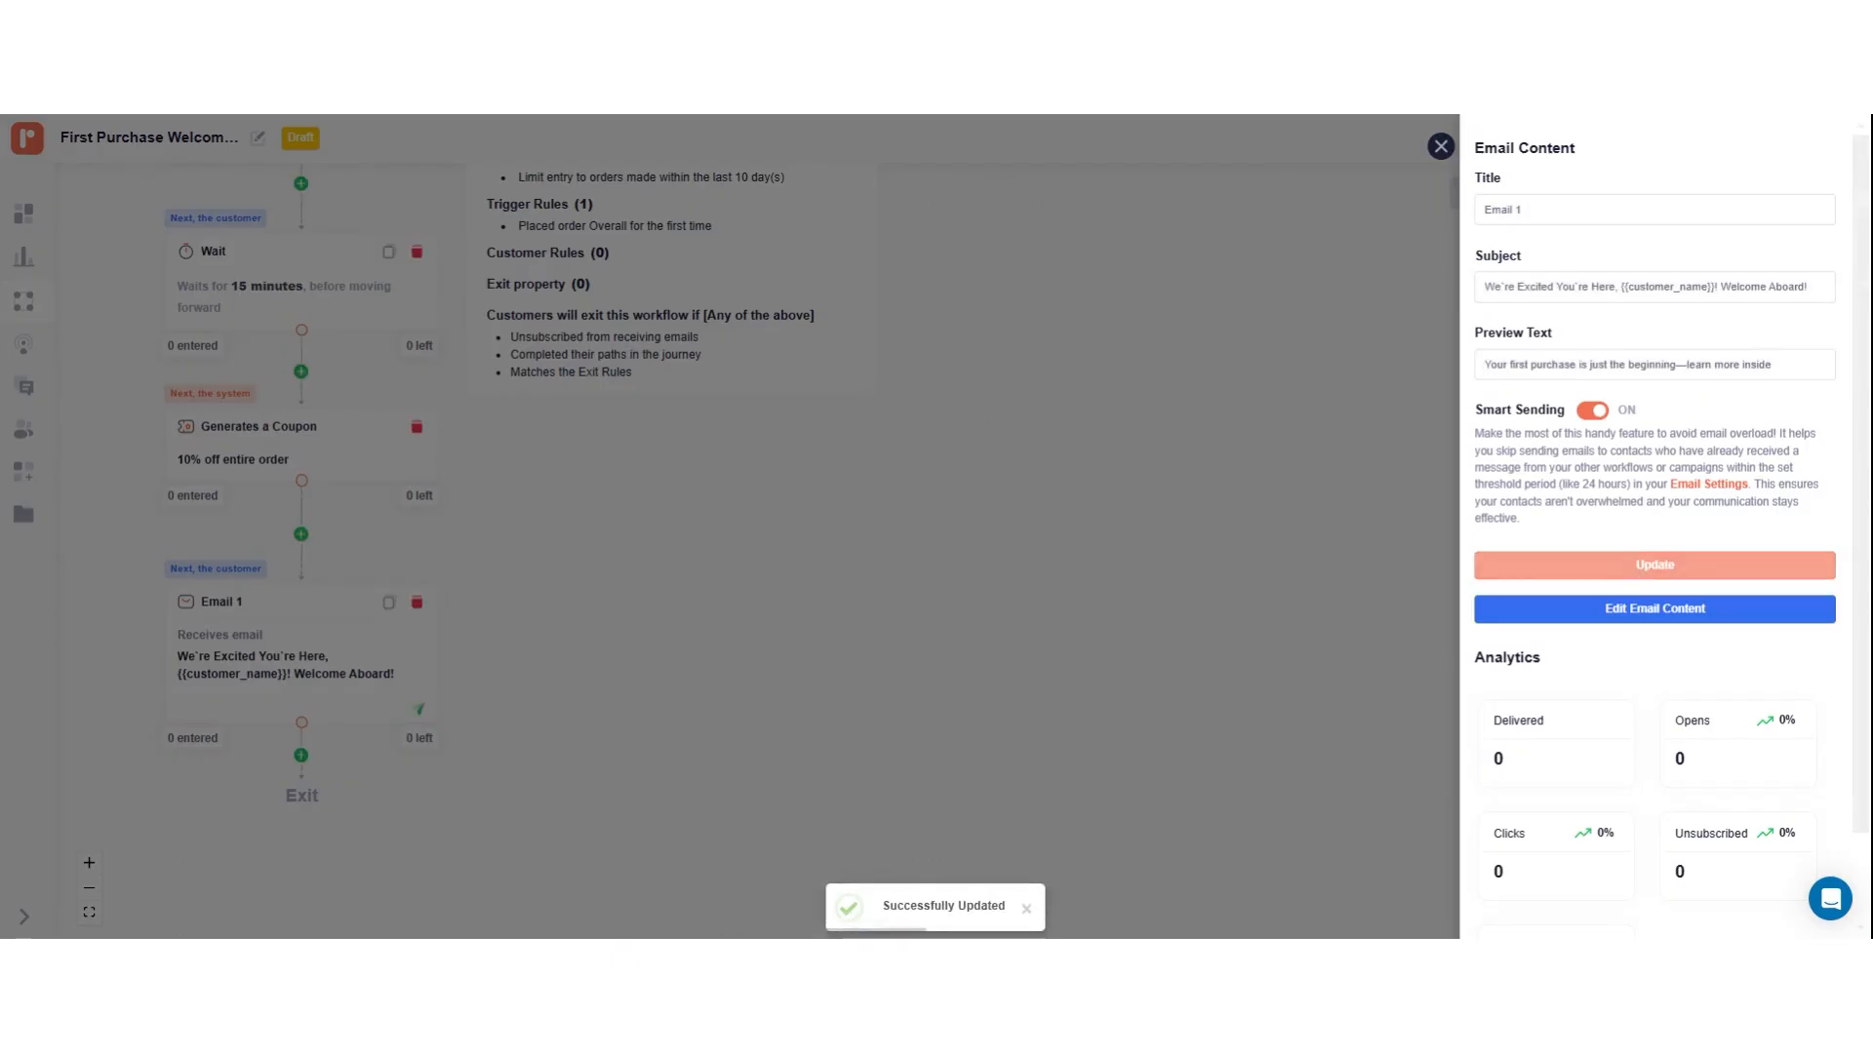
Step: In Email 1's content, make the dynamic coupon block use the coupon code from the Coupon Step, and save and close the email
click(1636, 624)
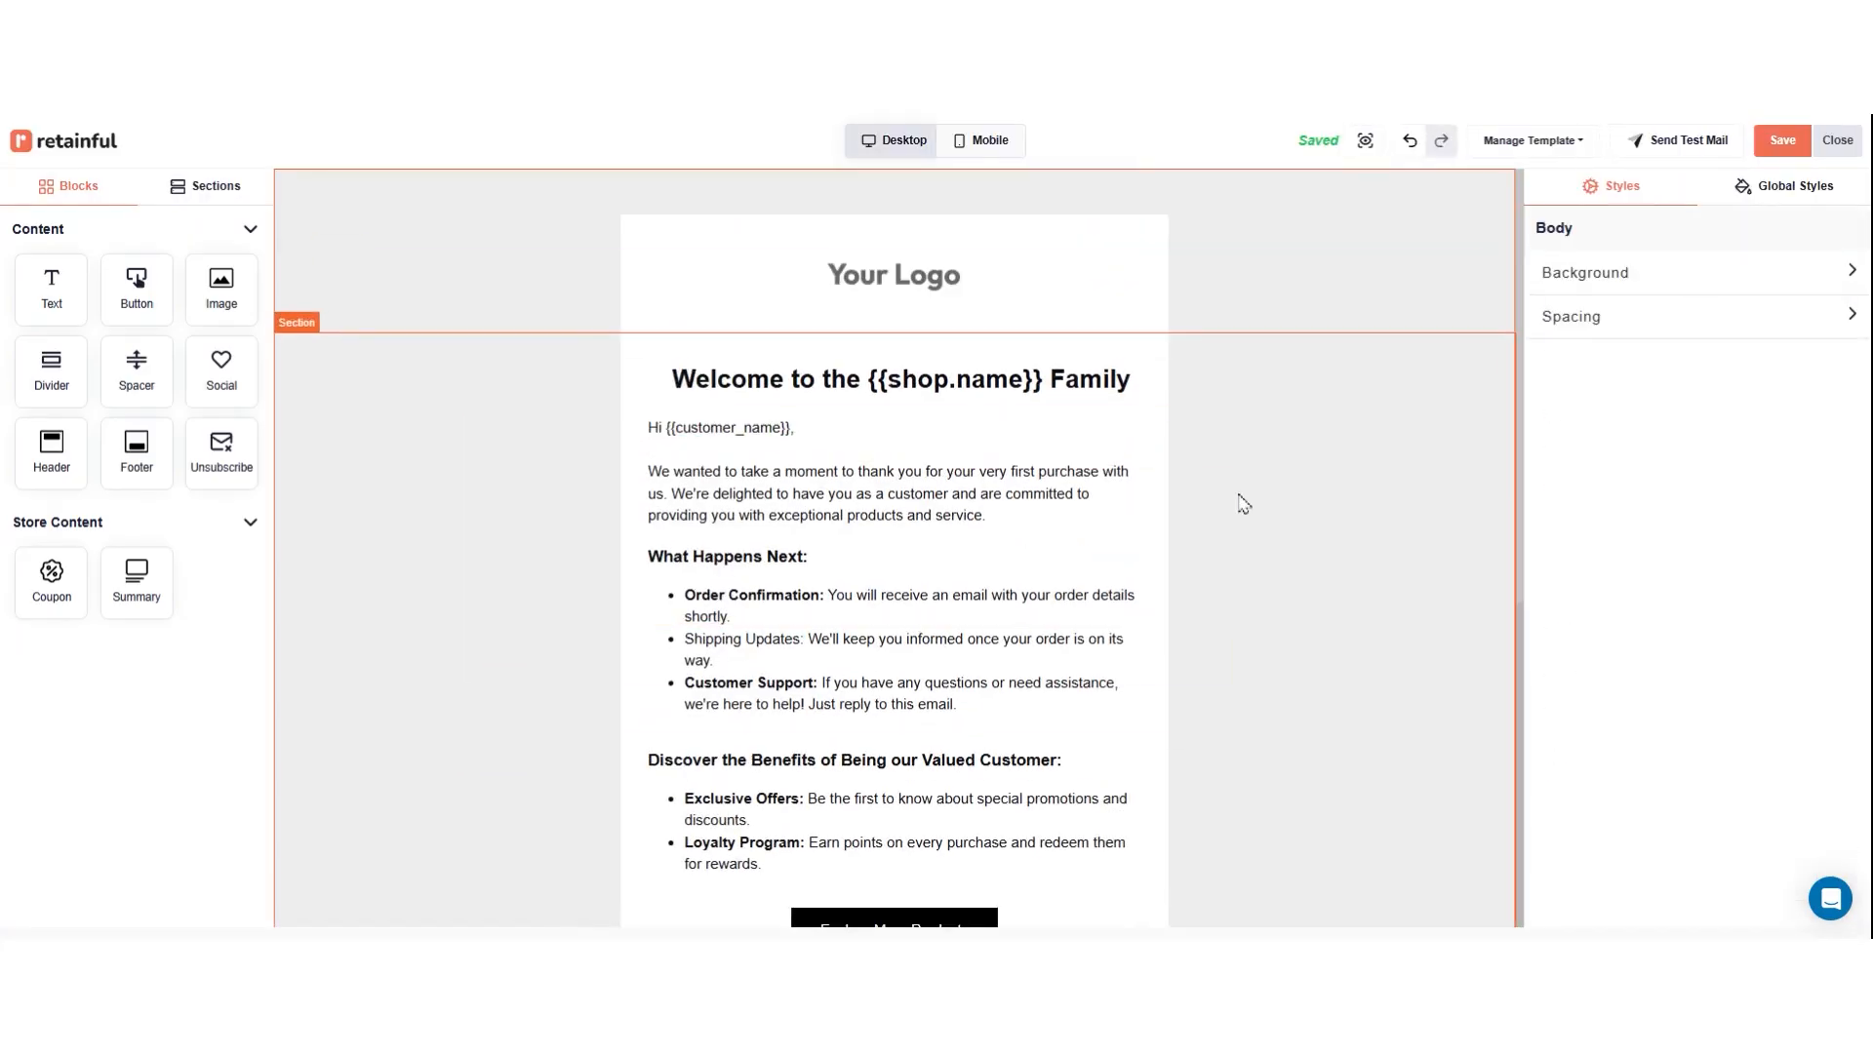
scroll(893, 546, down, 3)
scroll(894, 546, up, 2)
scroll(894, 546, down, 2)
scroll(894, 547, down, 1)
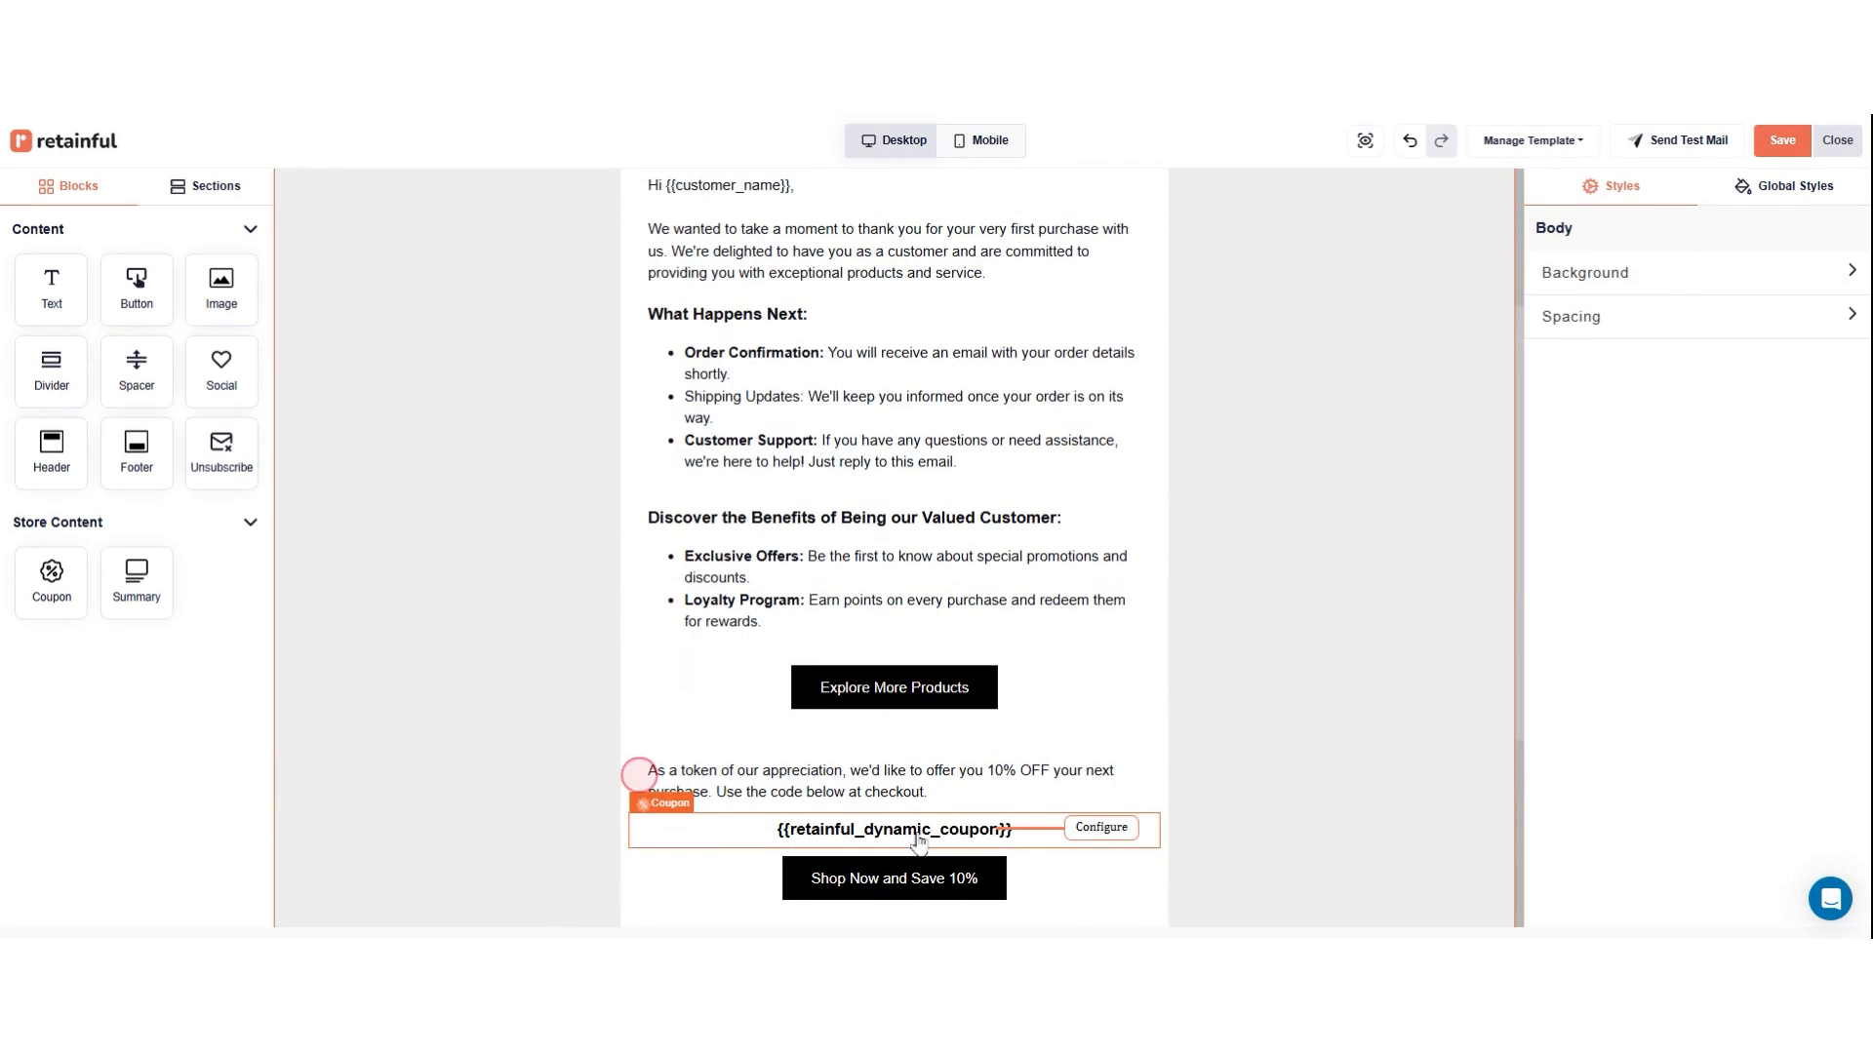
click(917, 836)
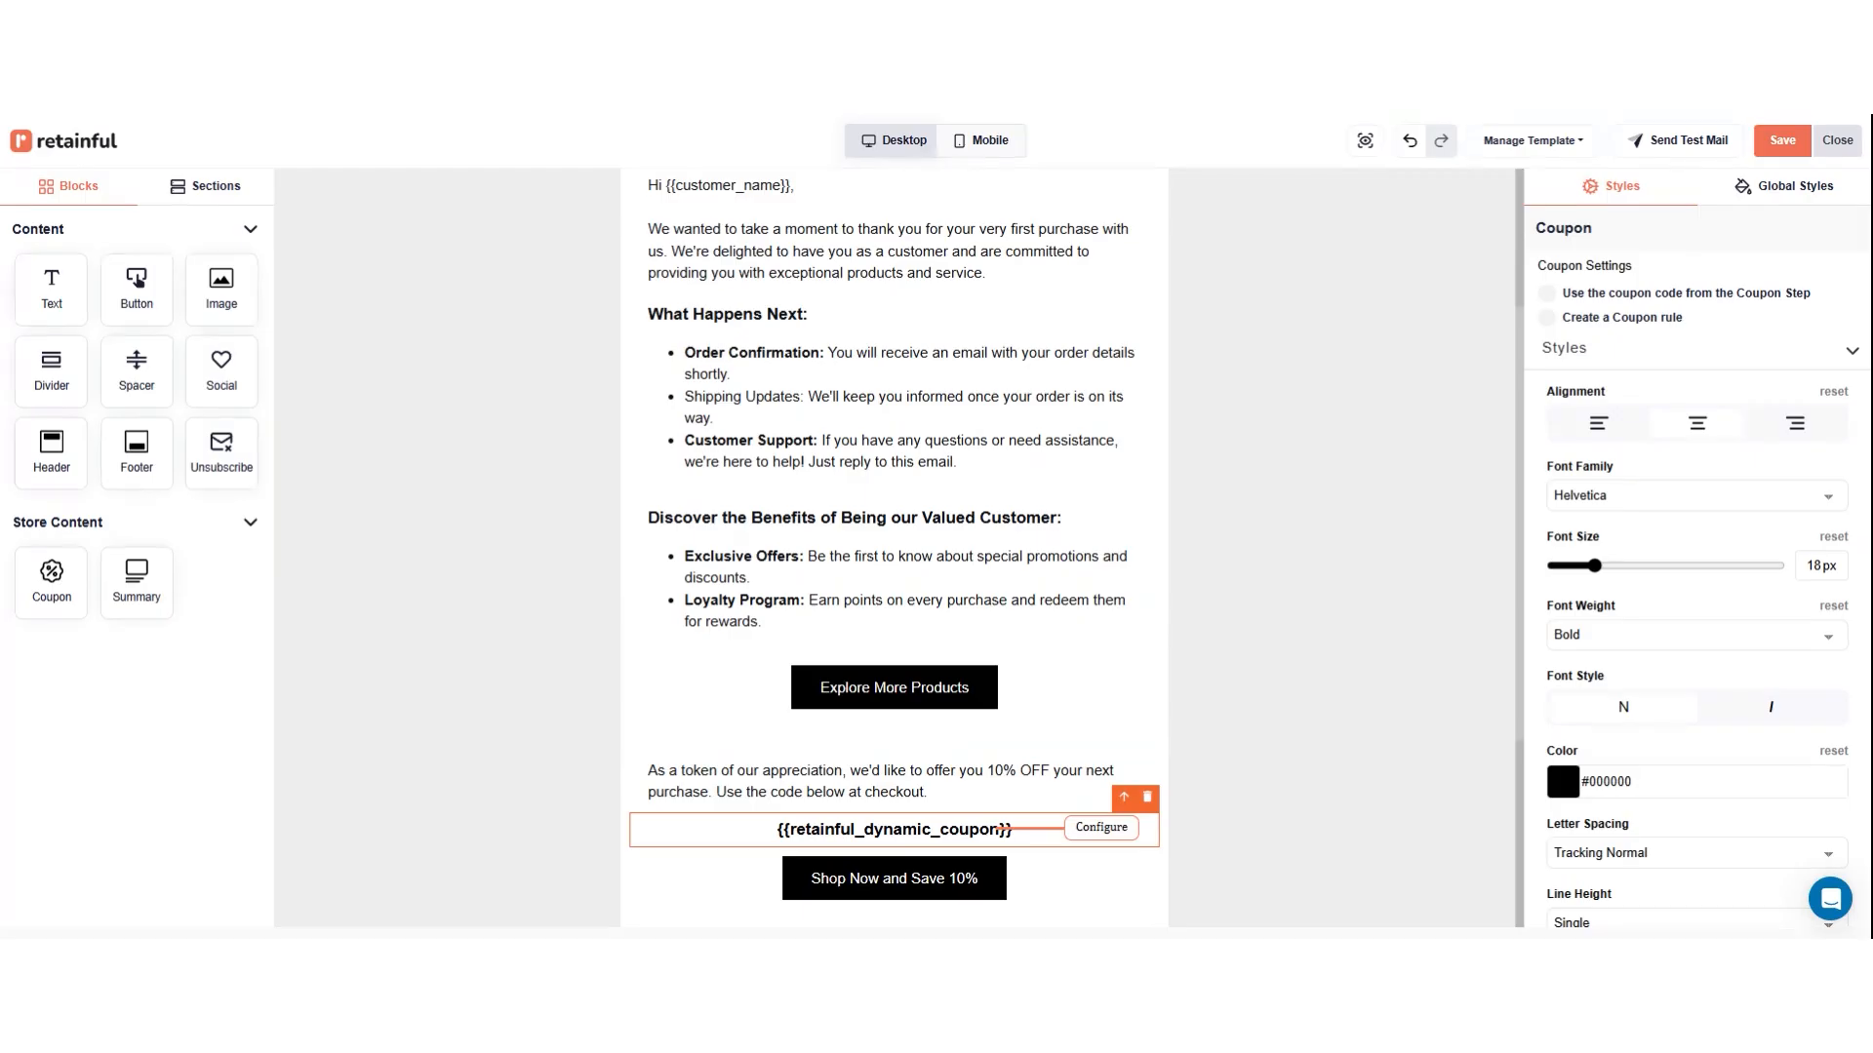
click(1548, 319)
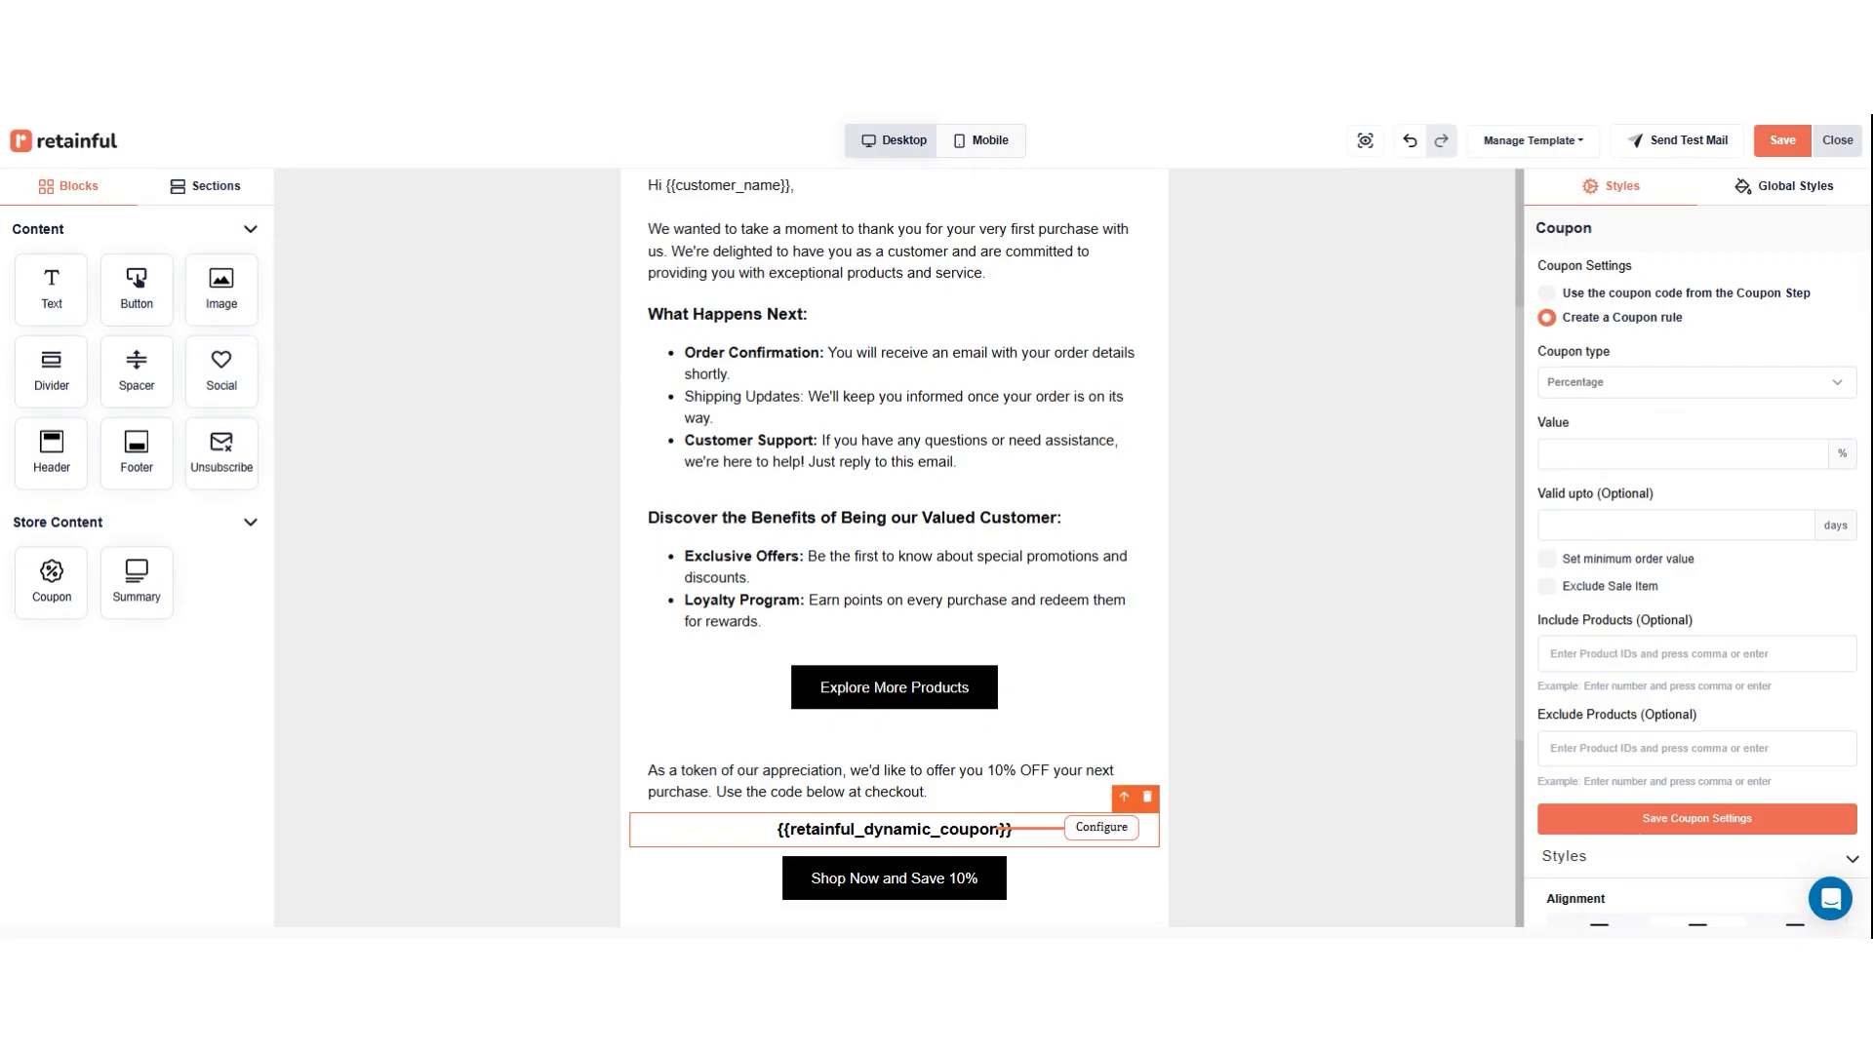
click(1547, 293)
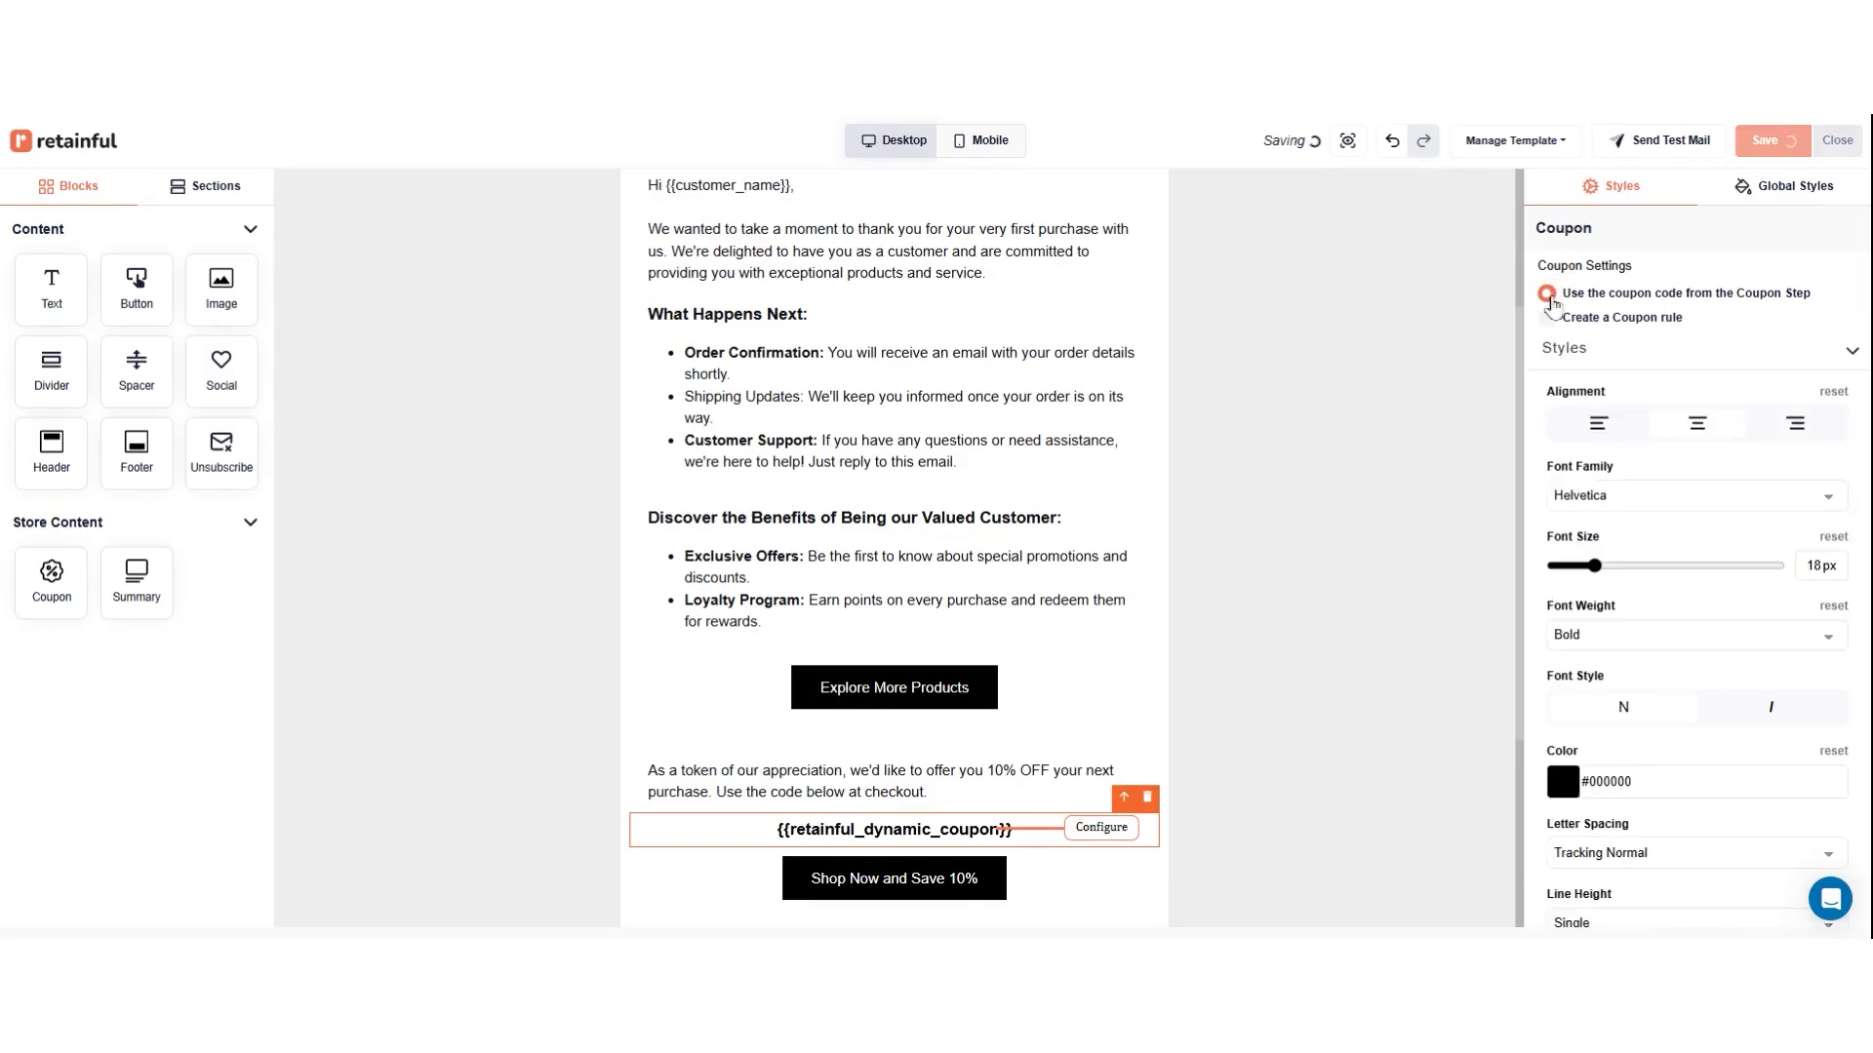
scroll(1414, 353, up, 1)
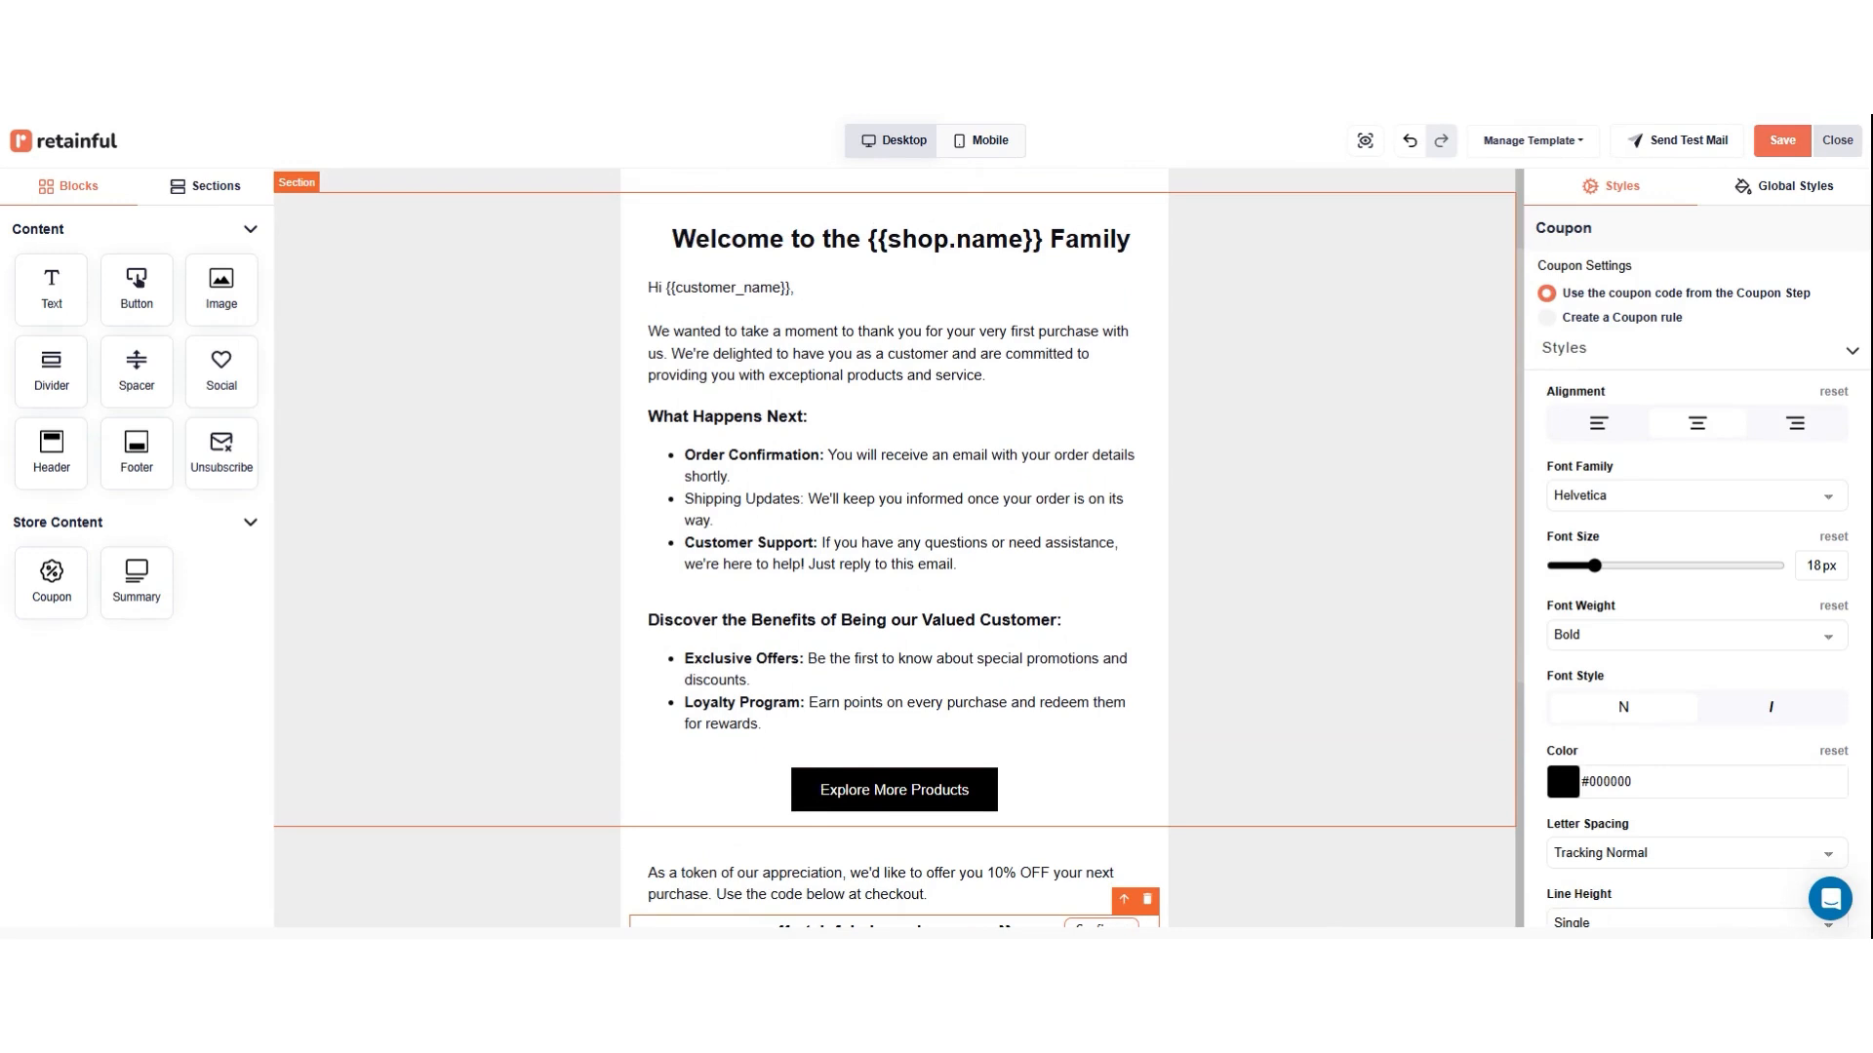
click(1783, 141)
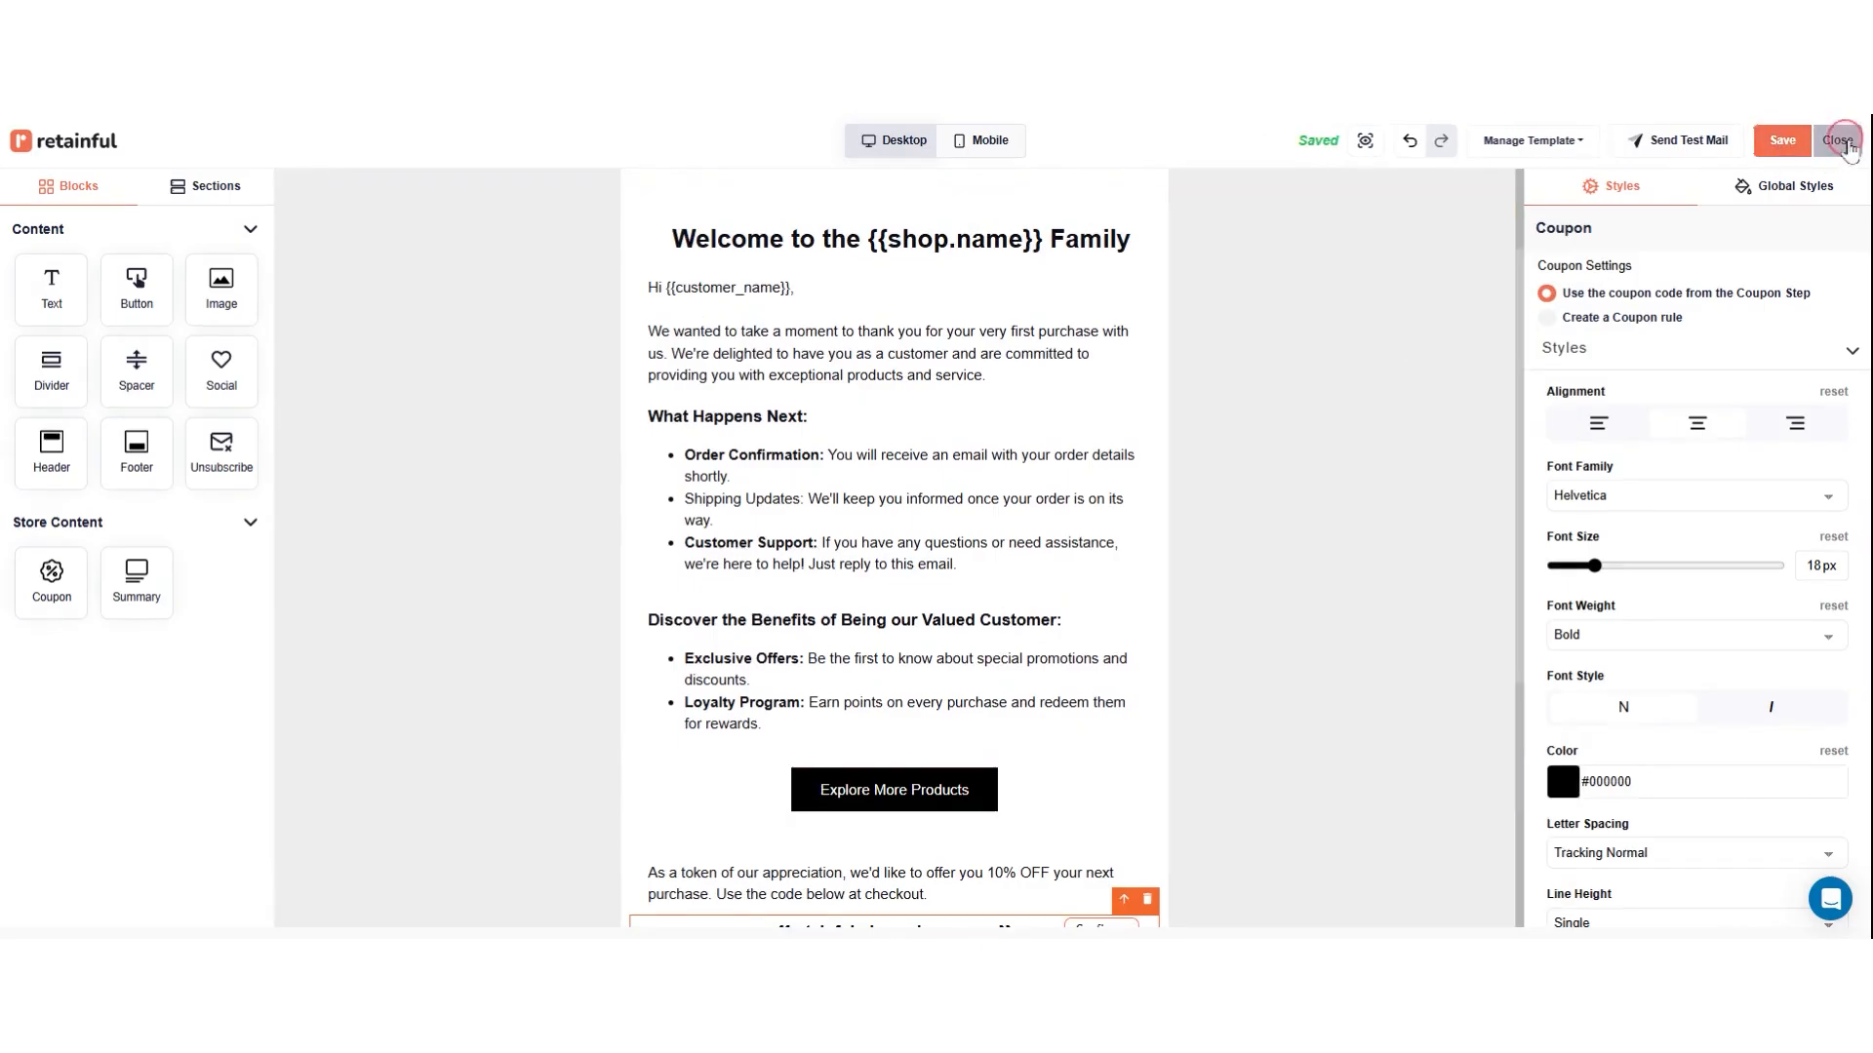
click(1836, 140)
scroll(1079, 561, down, 3)
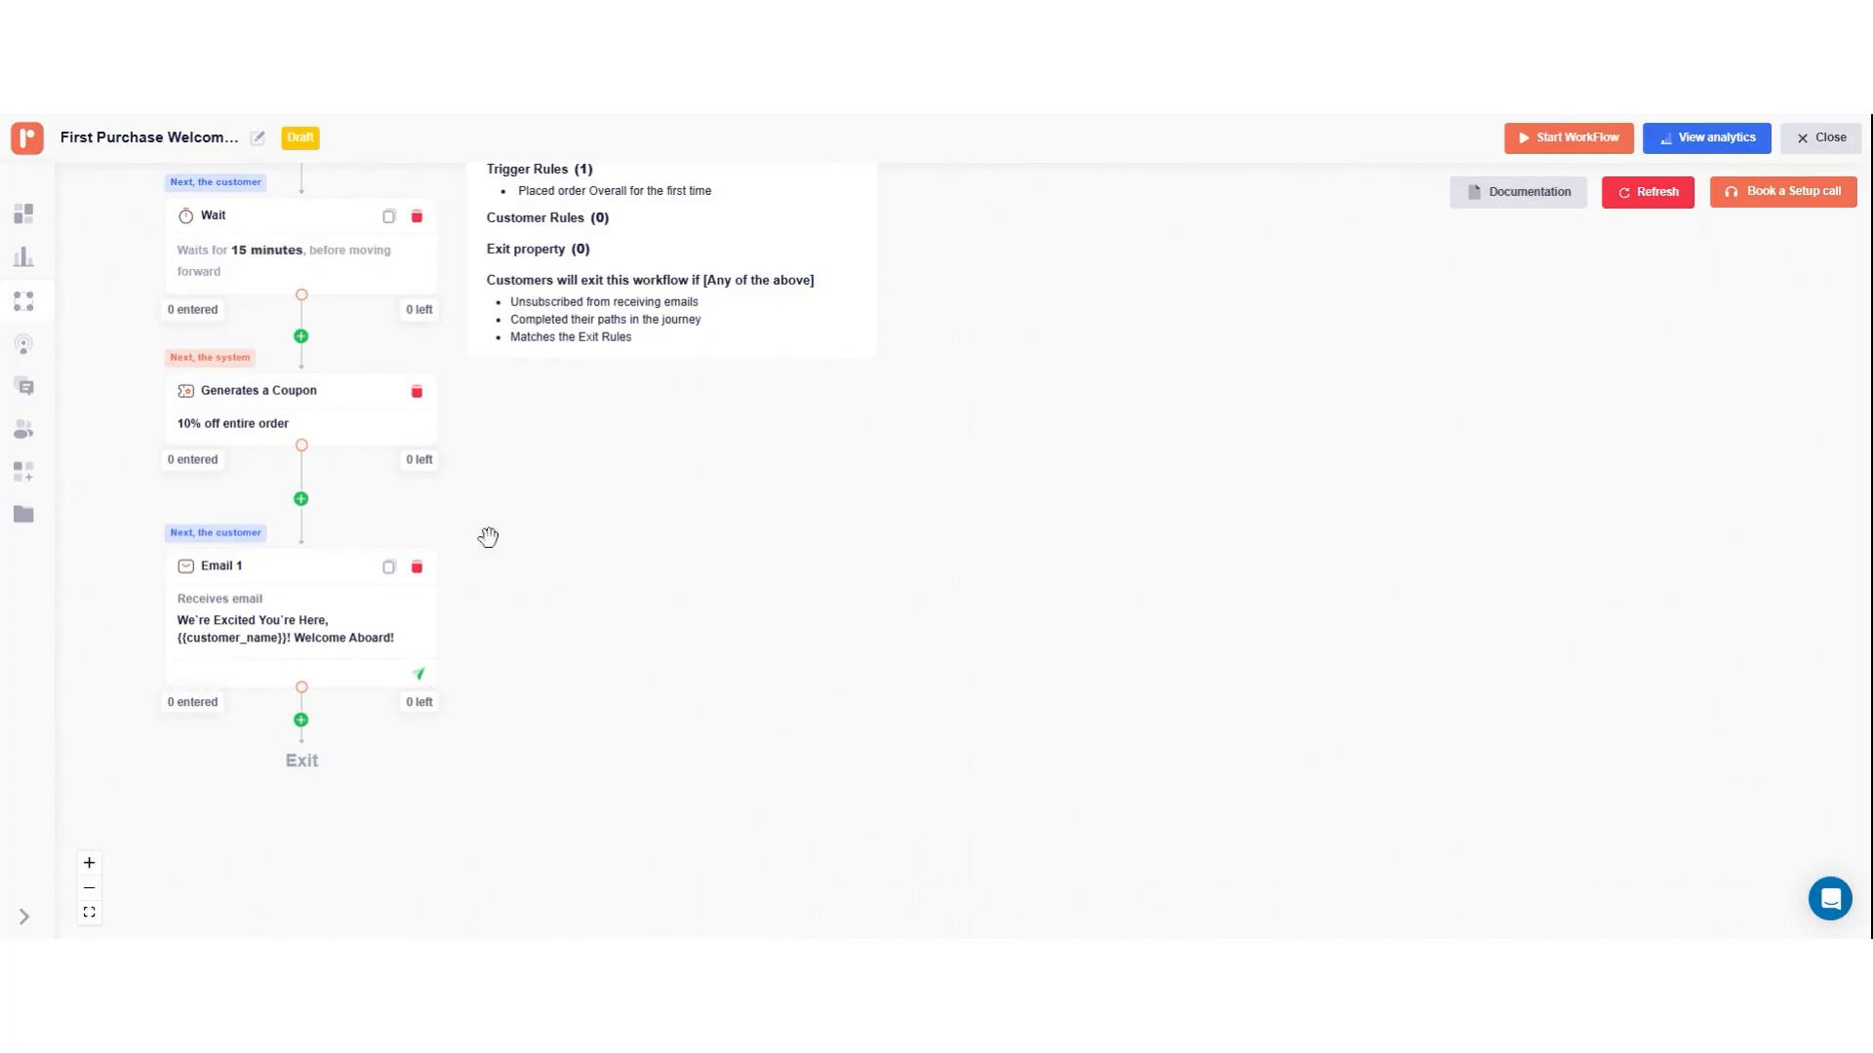
click(300, 500)
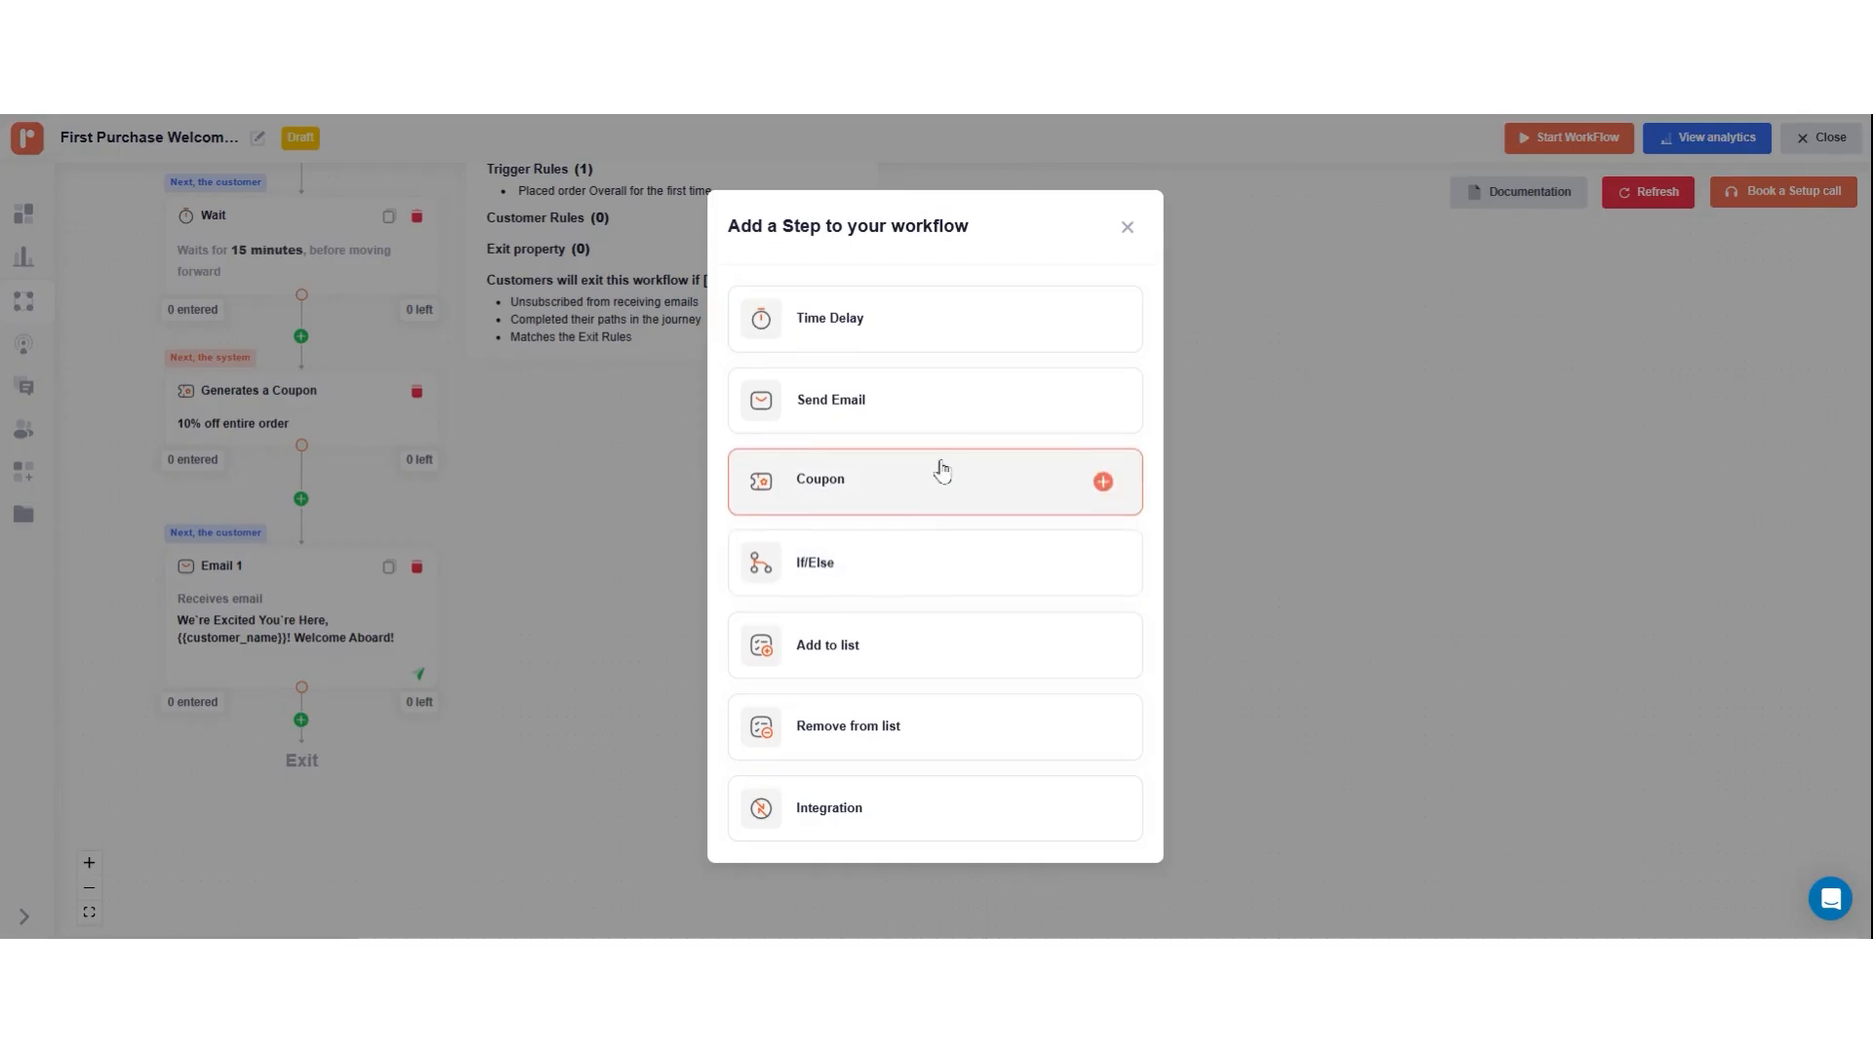
click(1127, 229)
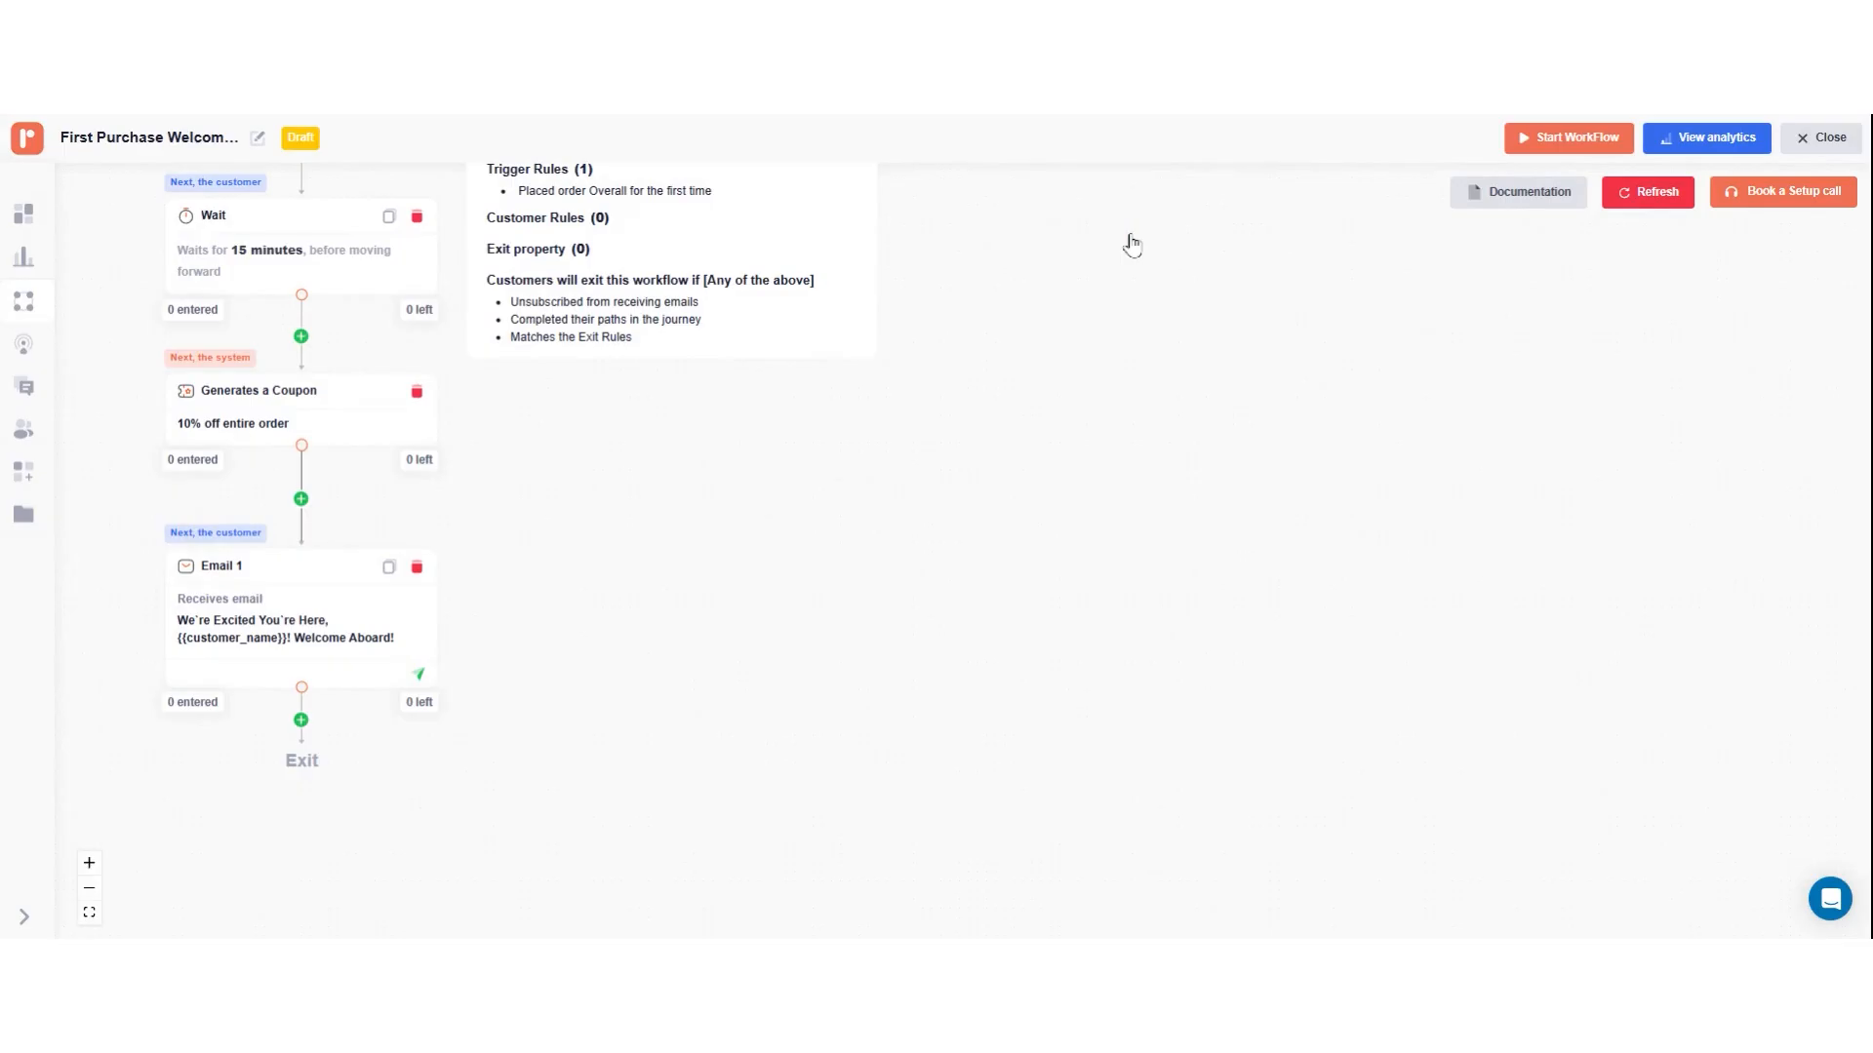
Step: Start the First Purchase Welcome workflow so it goes live, and return to the workflow list
click(1572, 147)
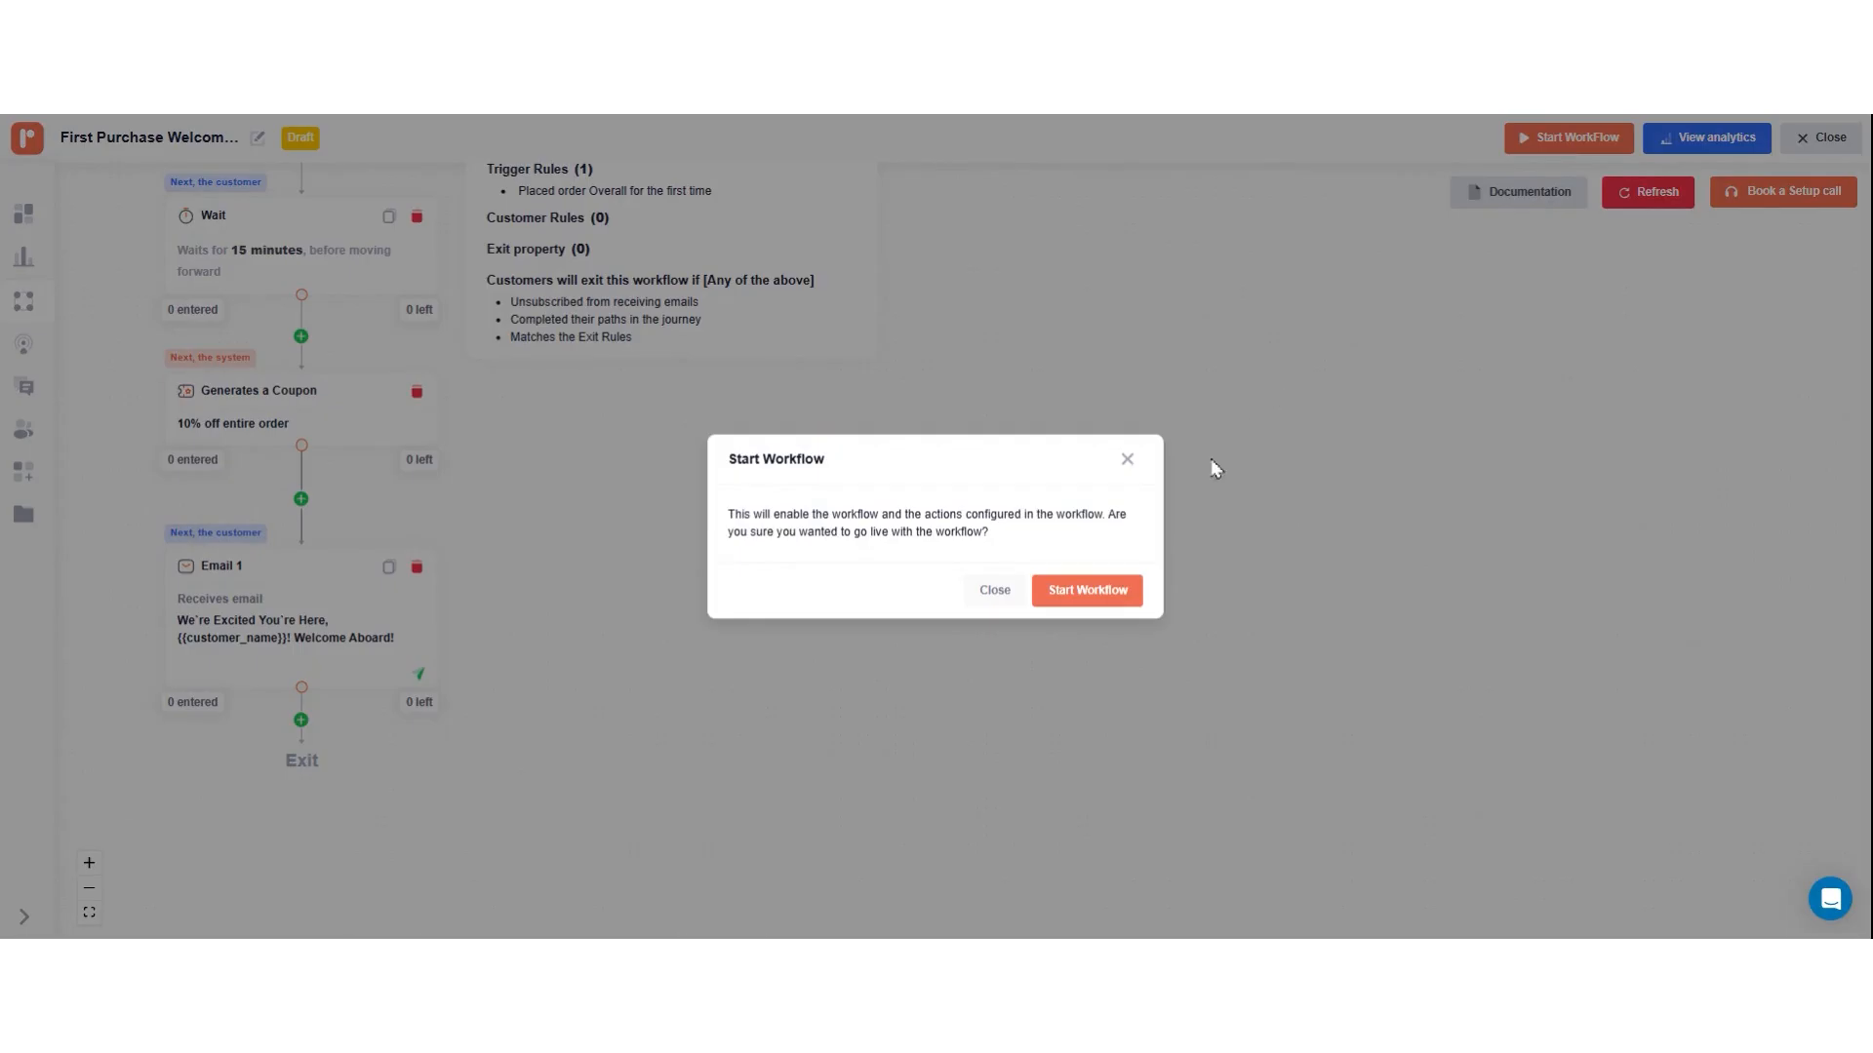
click(1062, 597)
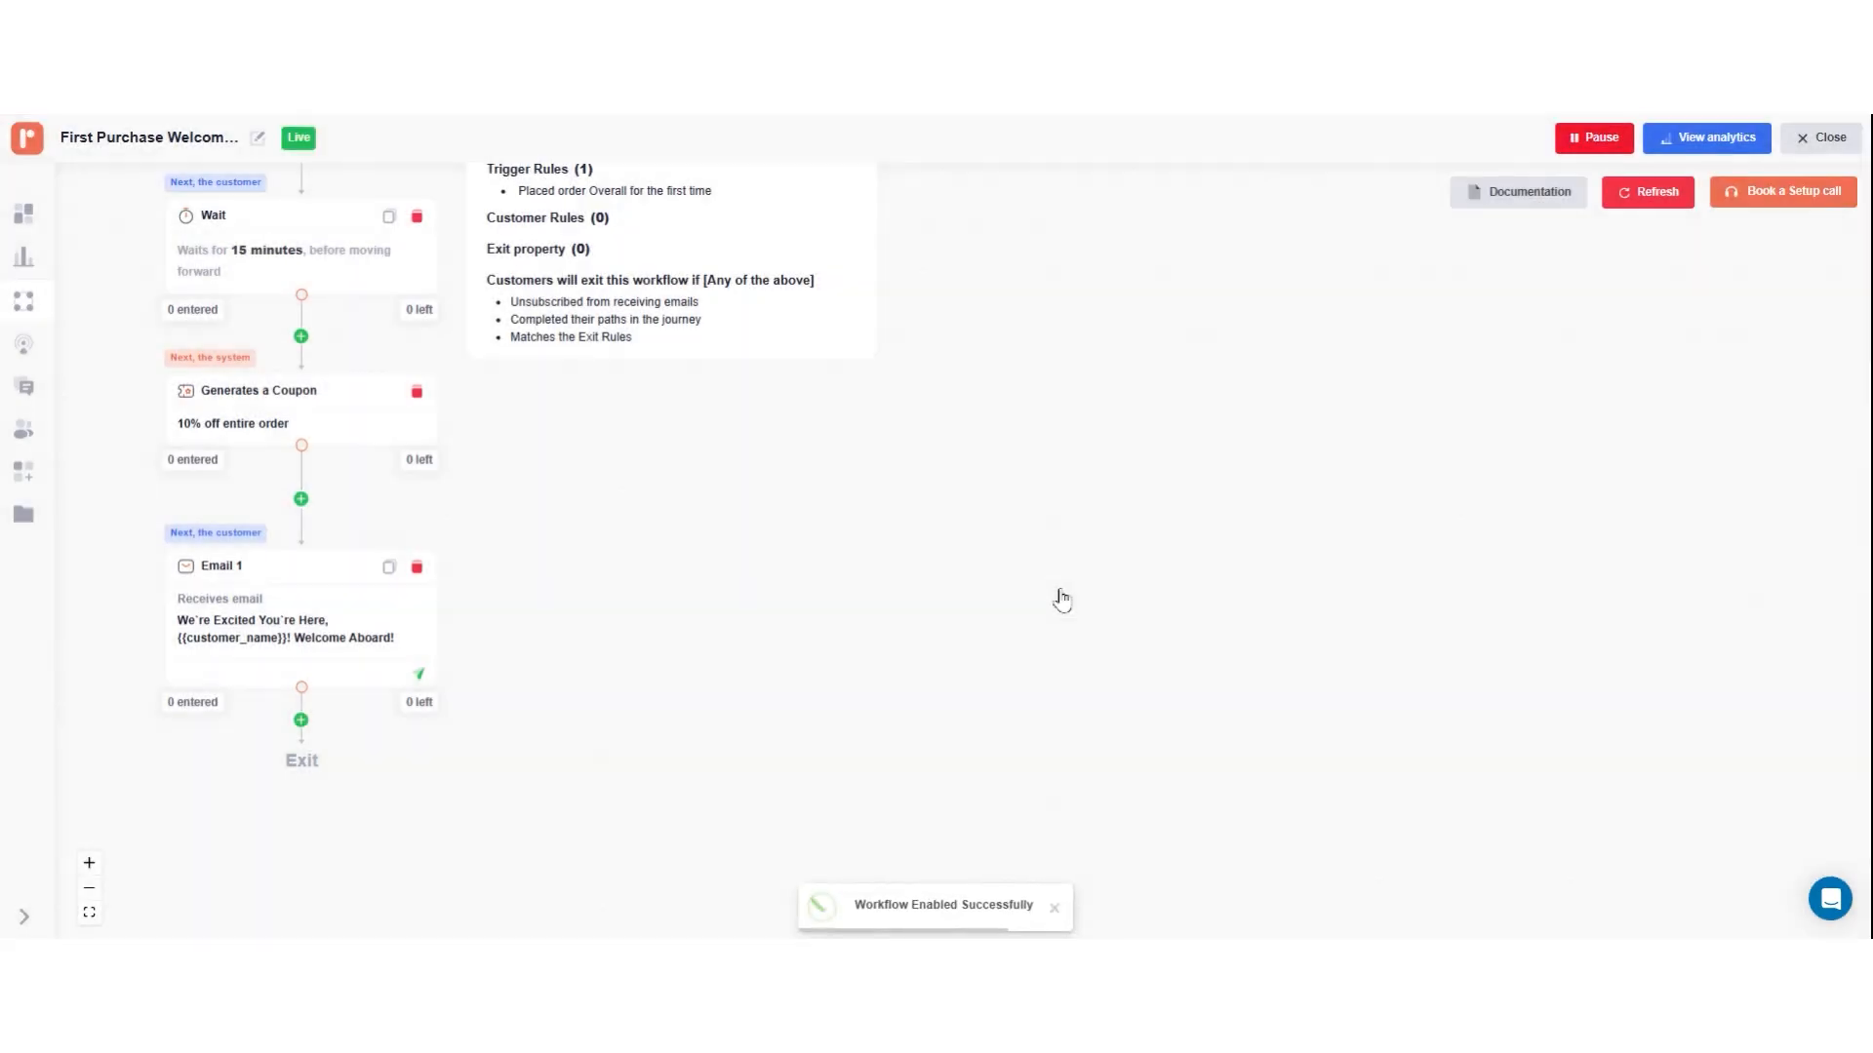
click(1829, 136)
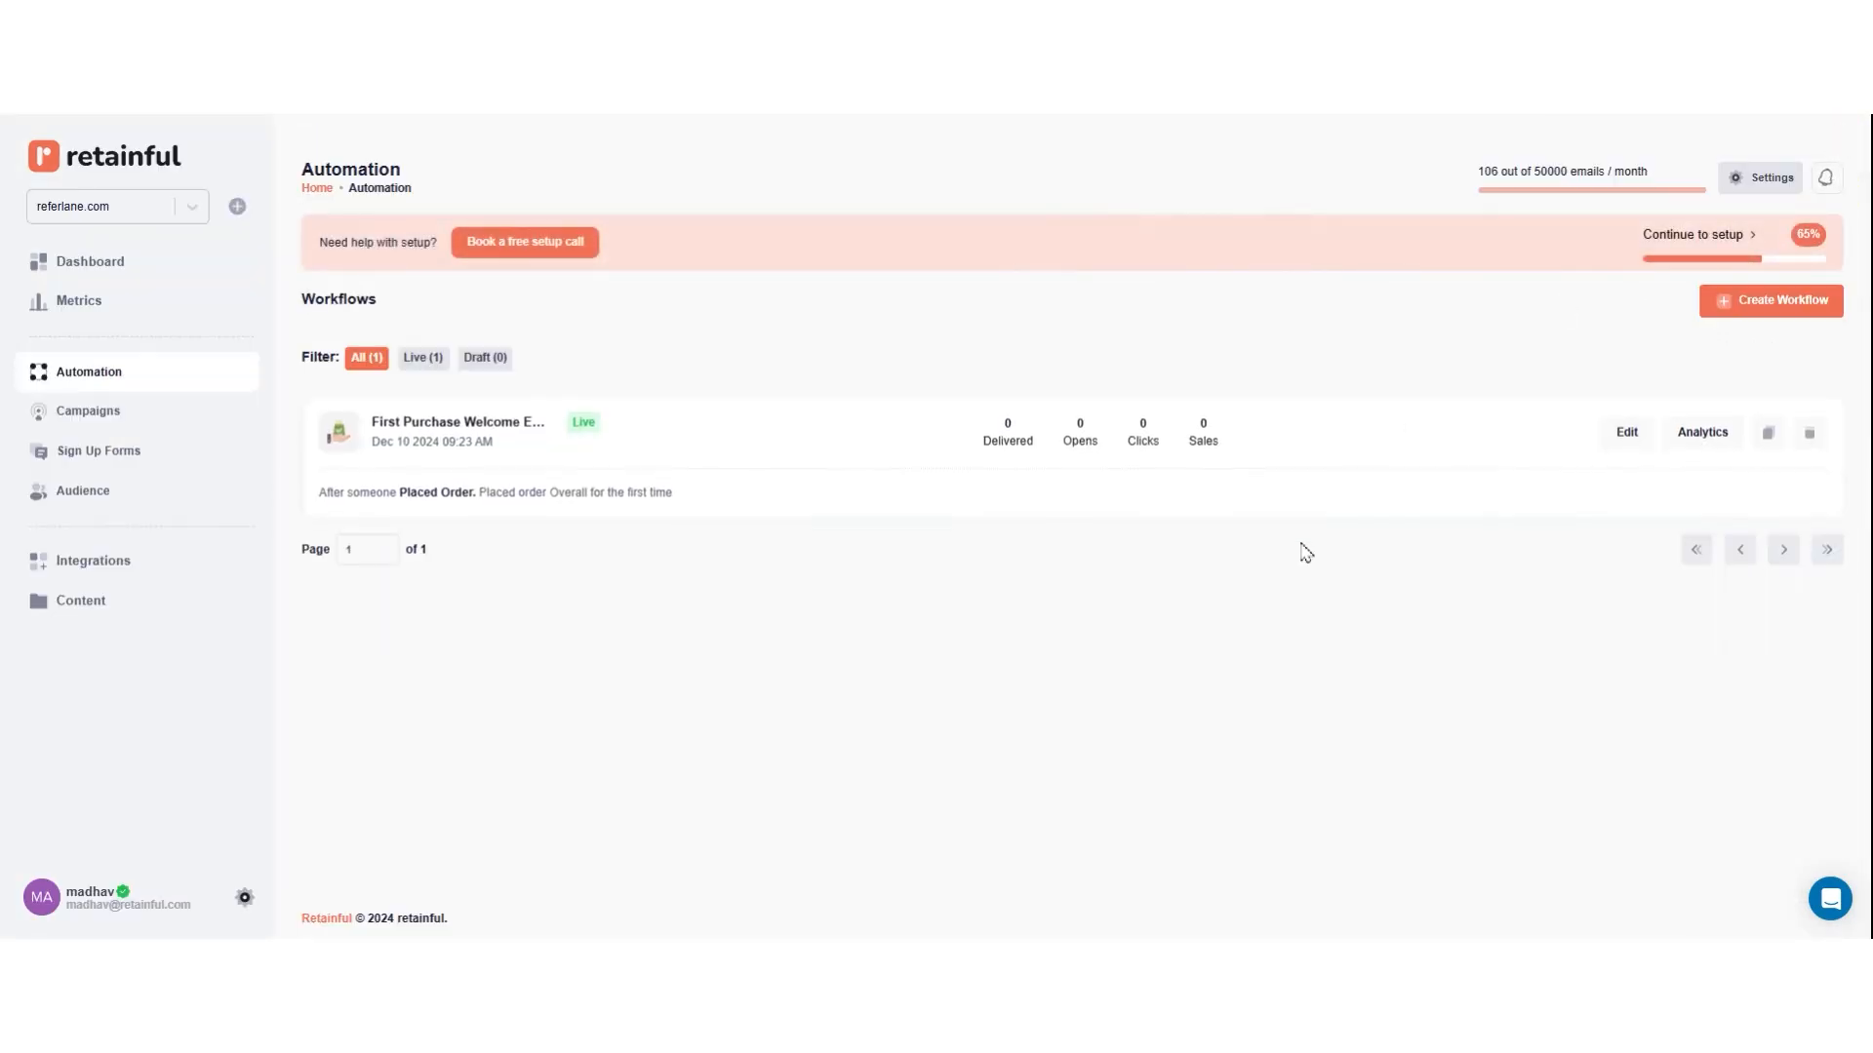